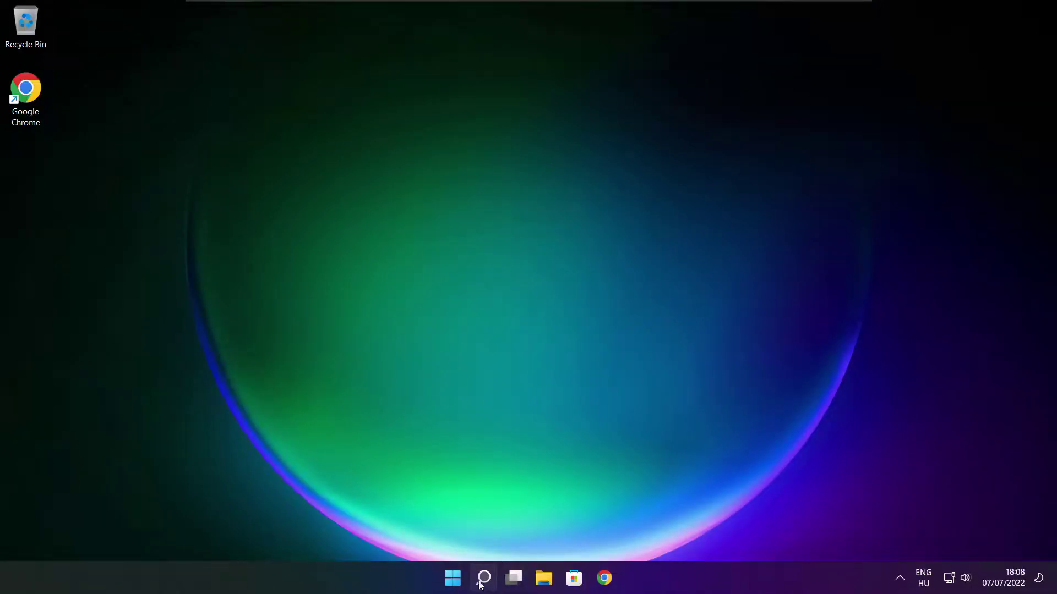
Search Windows for 'device manager' and launch Device Manager from the results.
{"action": "left_click", "coordinate": [485, 579]}
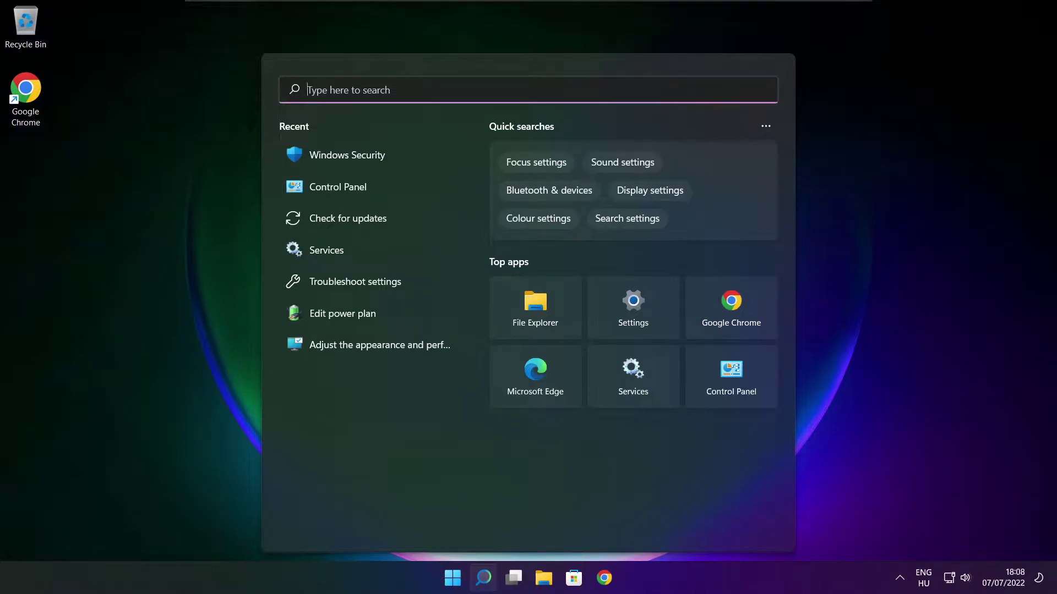
{"action": "type", "text": "devic"}
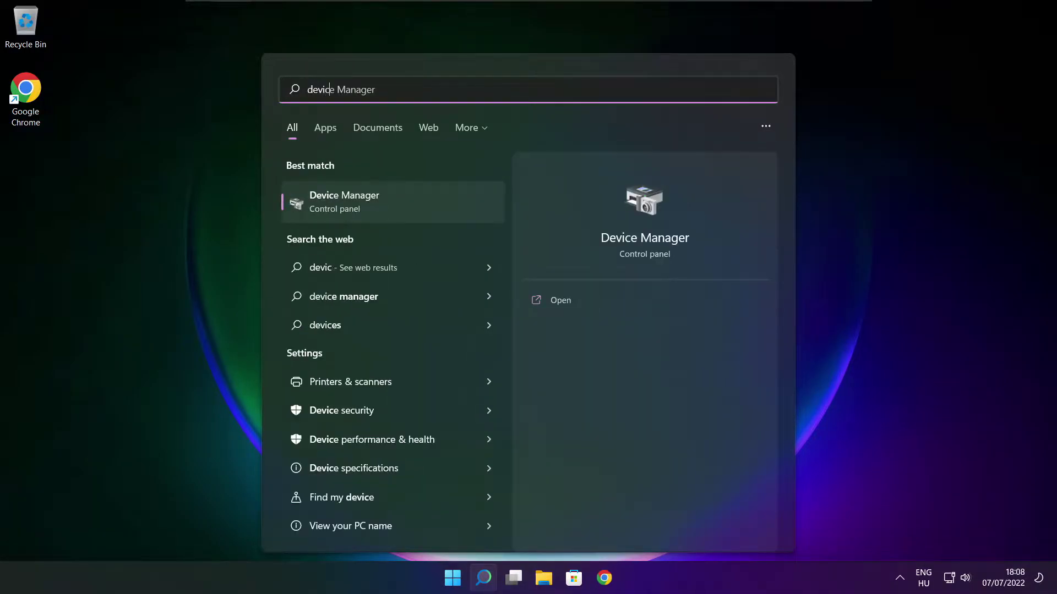
{"action": "type", "text": "e mana"}
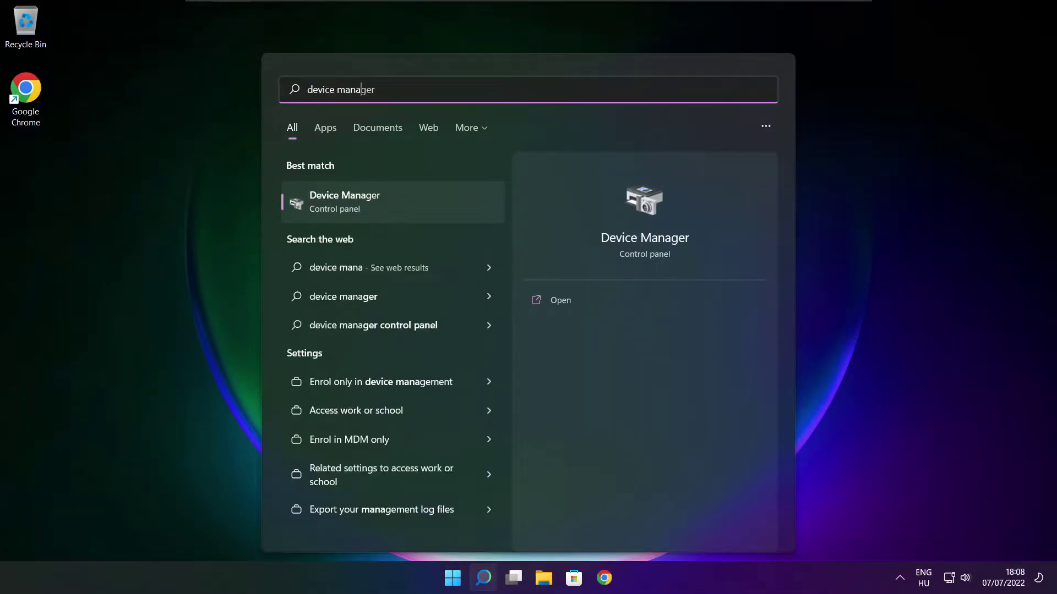
{"action": "type", "text": "ger"}
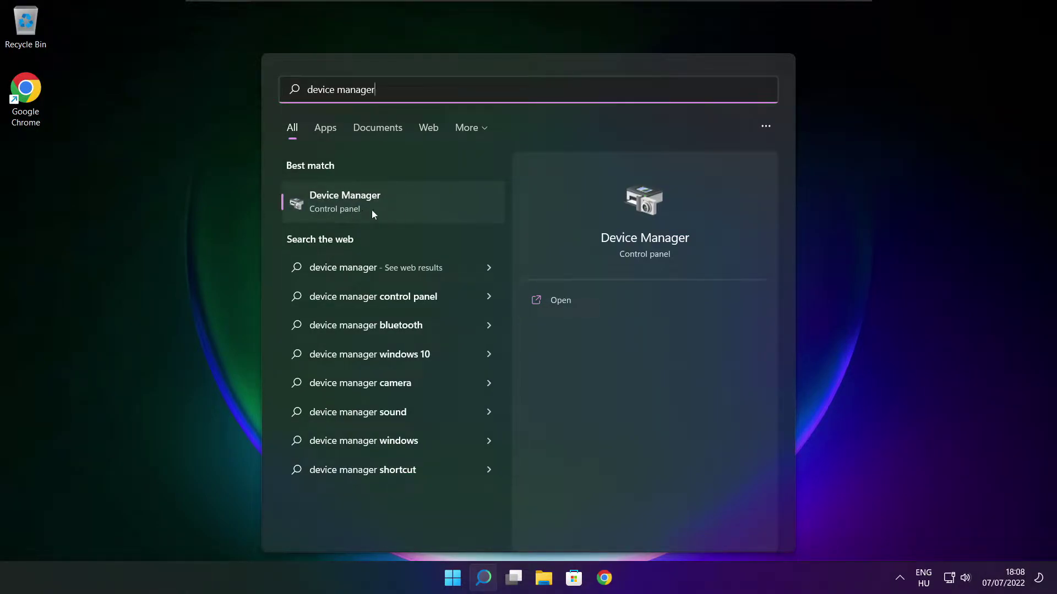
{"action": "left_click", "coordinate": [433, 208]}
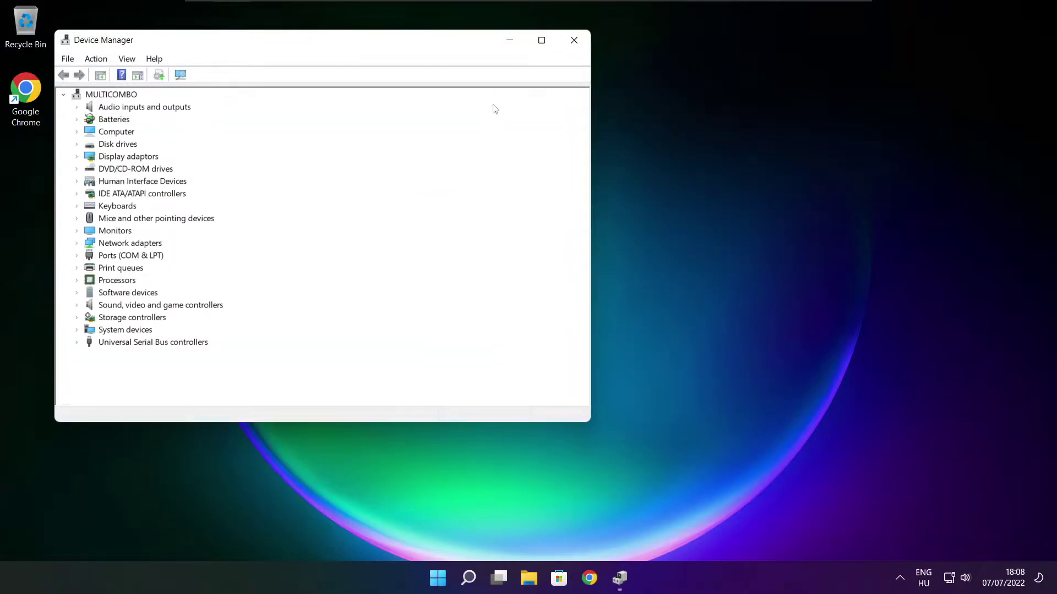
Maximize Device Manager and expand Display adaptors to select the VMware SVGA 3D adapter.
{"action": "left_click", "coordinate": [542, 41]}
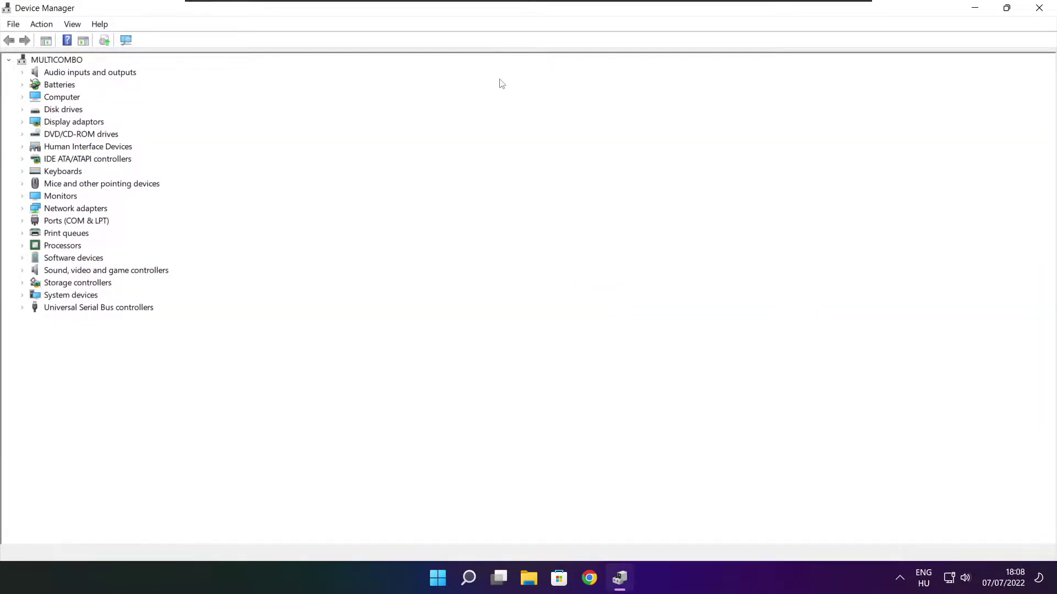
{"action": "left_click", "coordinate": [60, 123]}
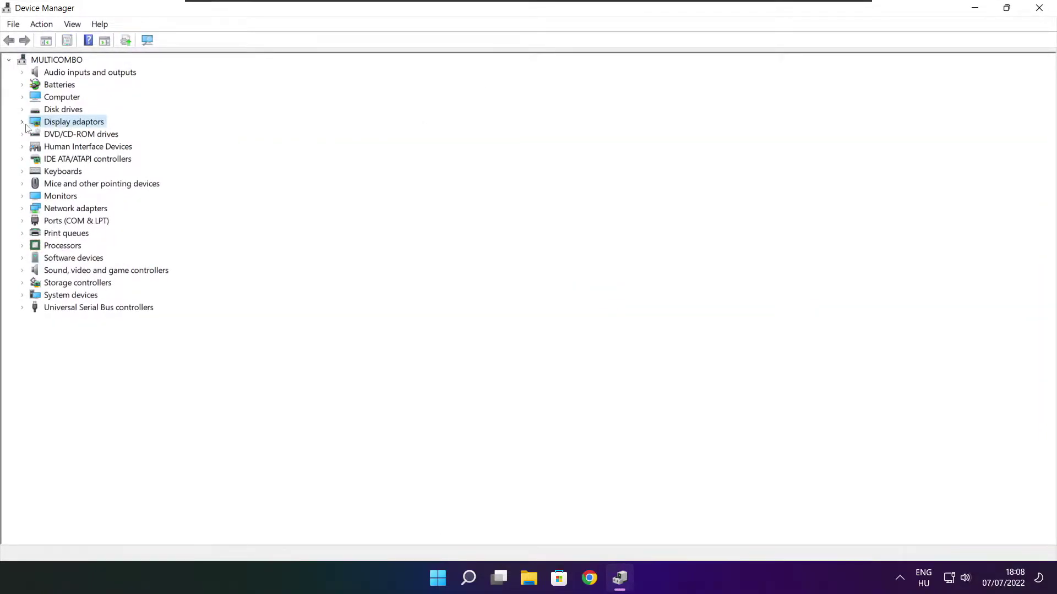
{"action": "left_click", "coordinate": [23, 123]}
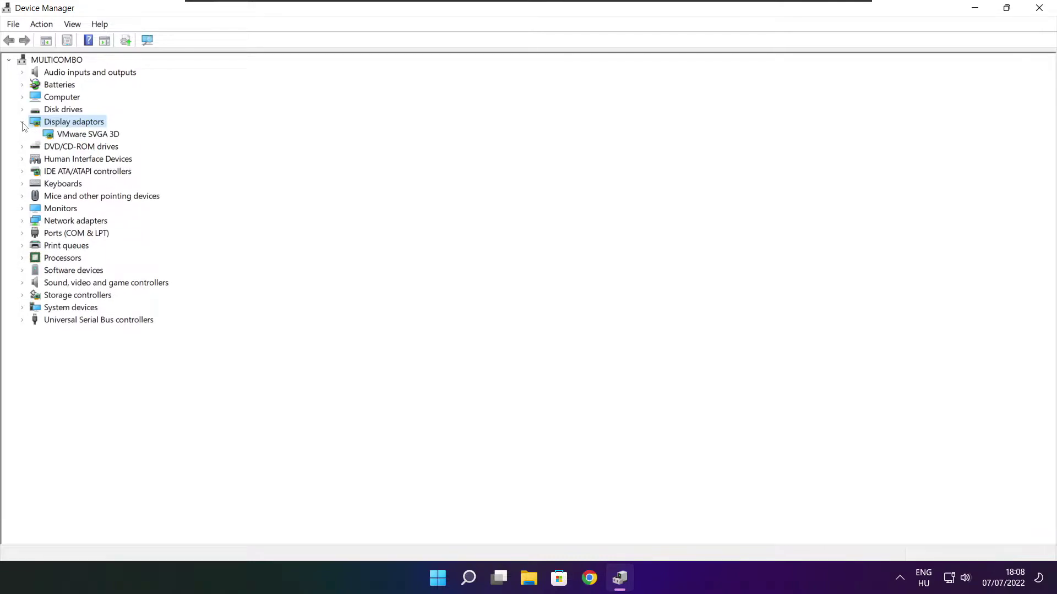
{"action": "left_click", "coordinate": [95, 135]}
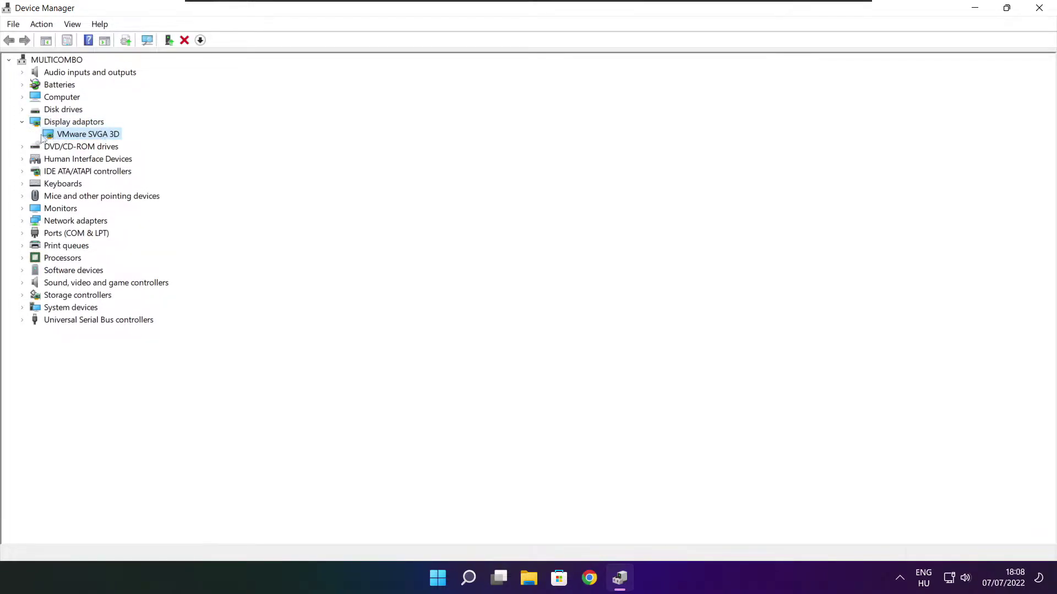
Search automatically for a newer VMware SVGA 3D driver; the best one is already installed.
{"action": "right_click", "coordinate": [75, 135]}
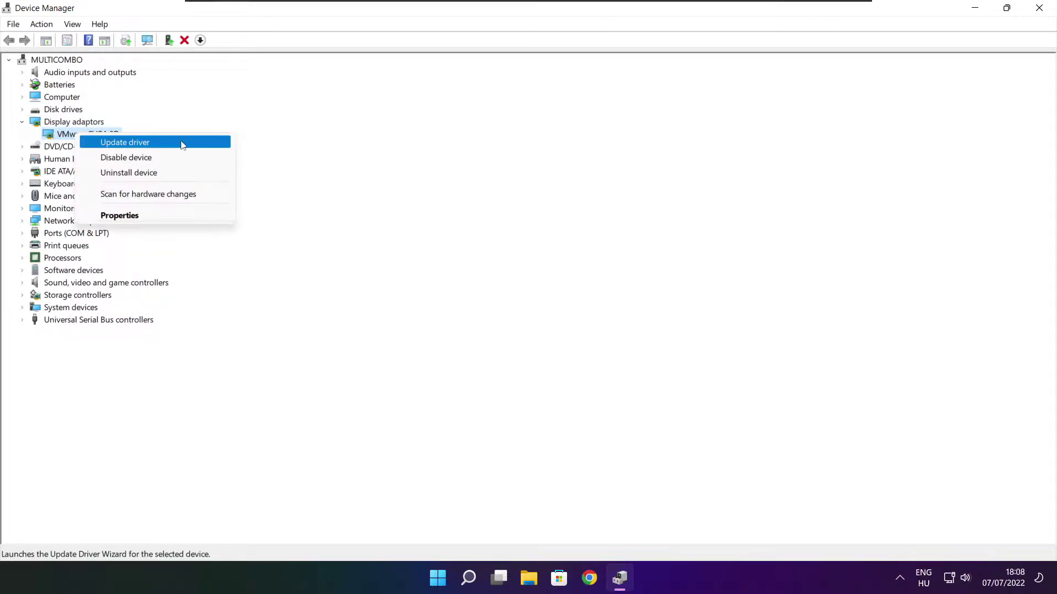
{"action": "left_click", "coordinate": [153, 145]}
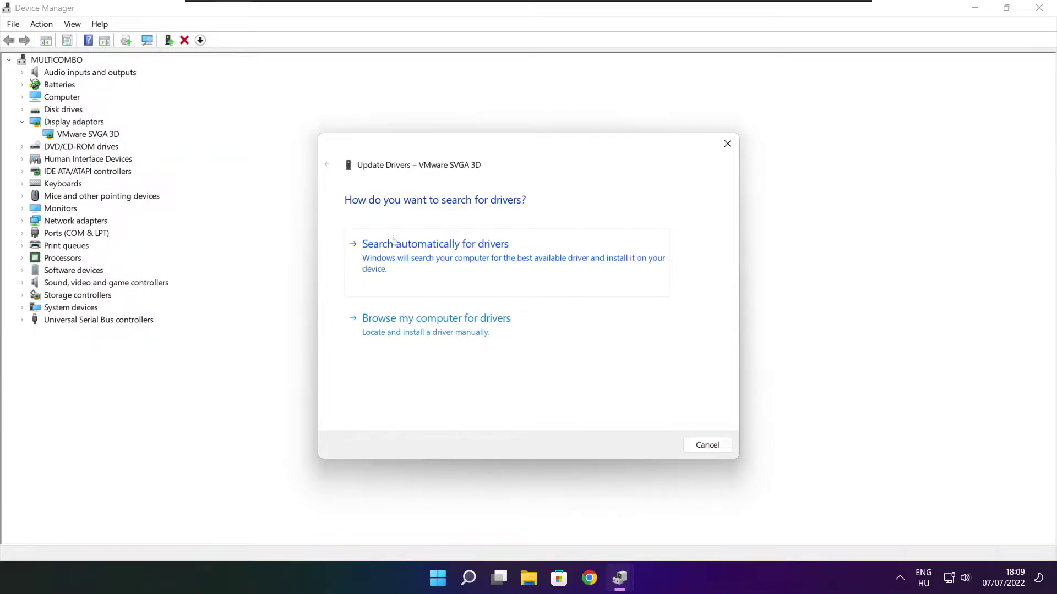
{"action": "left_click", "coordinate": [486, 264]}
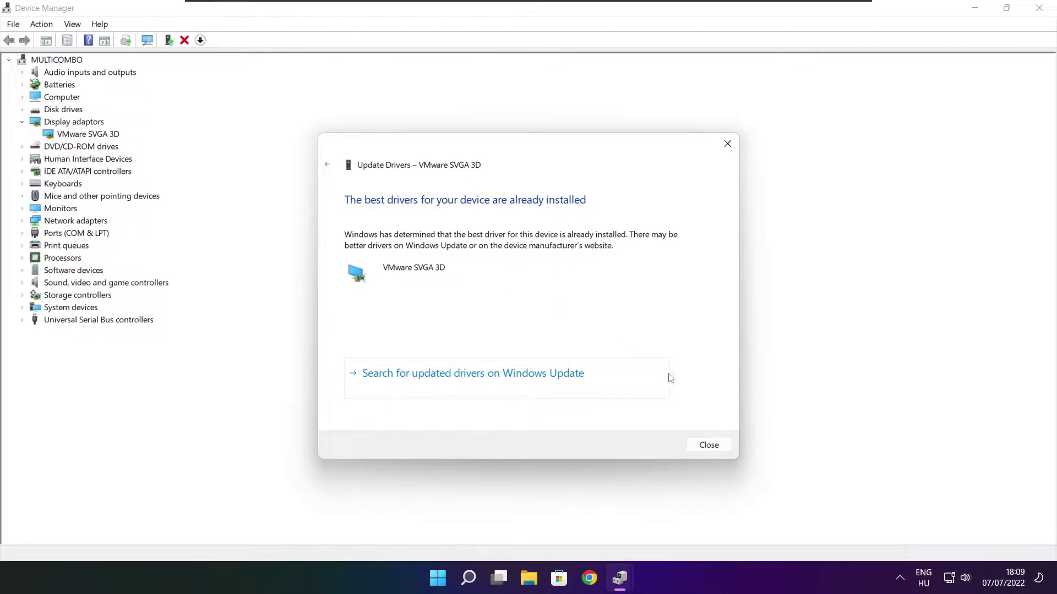
{"action": "left_click", "coordinate": [708, 445]}
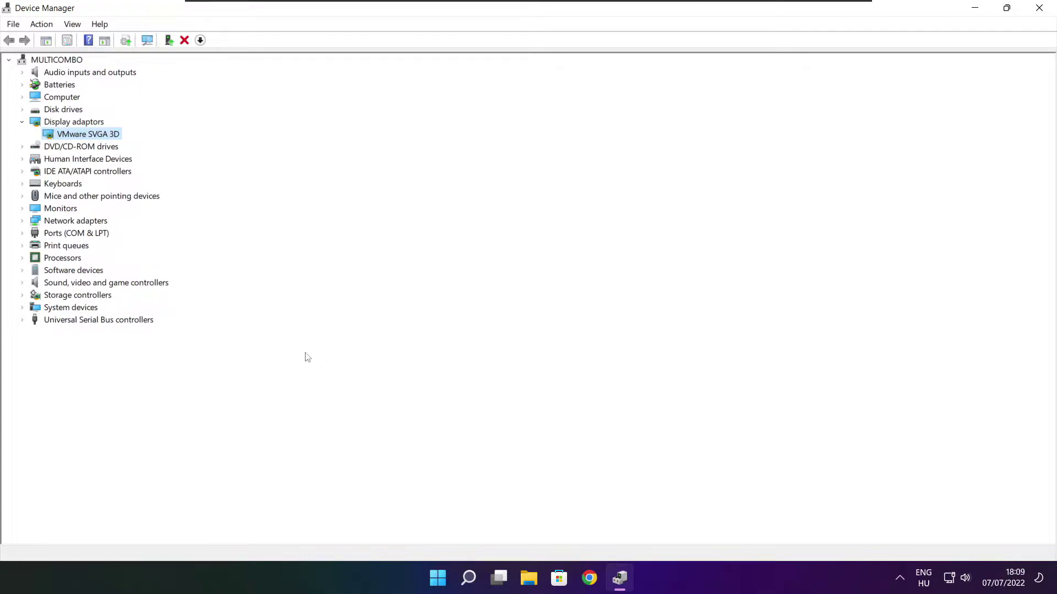
Expand Sound, video and game controllers and select High Definition Audio Device.
{"action": "left_click", "coordinate": [46, 284]}
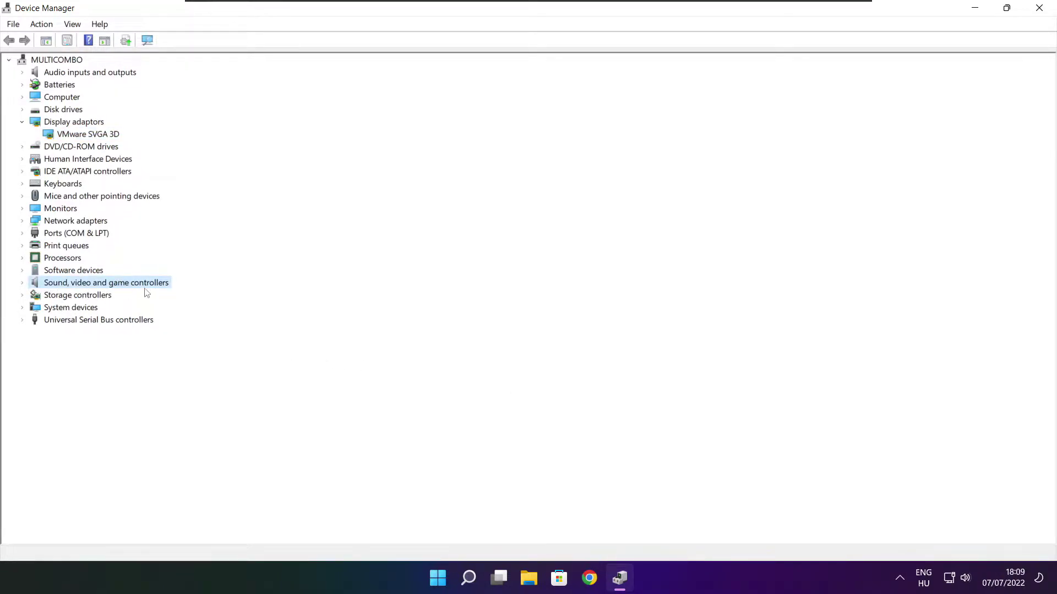
{"action": "left_click", "coordinate": [23, 284]}
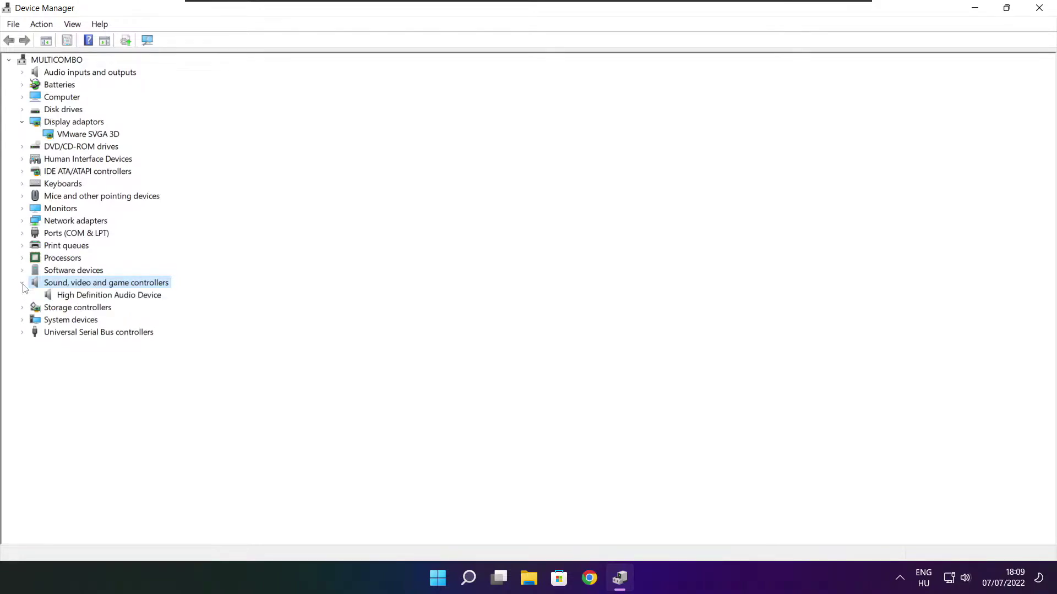
{"action": "left_click", "coordinate": [120, 297]}
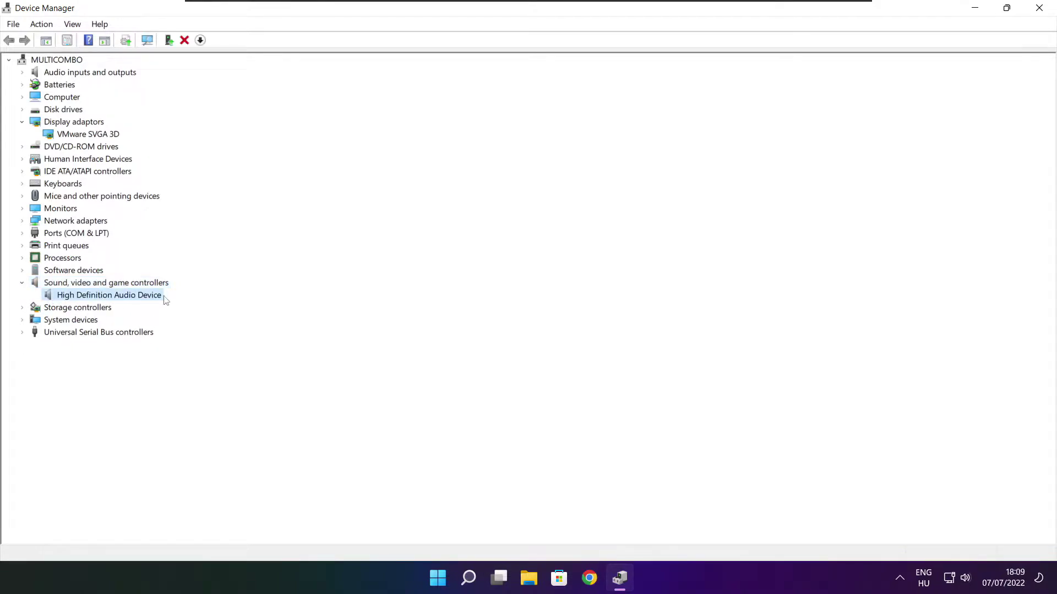
Search automatically for a newer audio driver, confirm it's already current, and close Device Manager.
{"action": "right_click", "coordinate": [101, 298]}
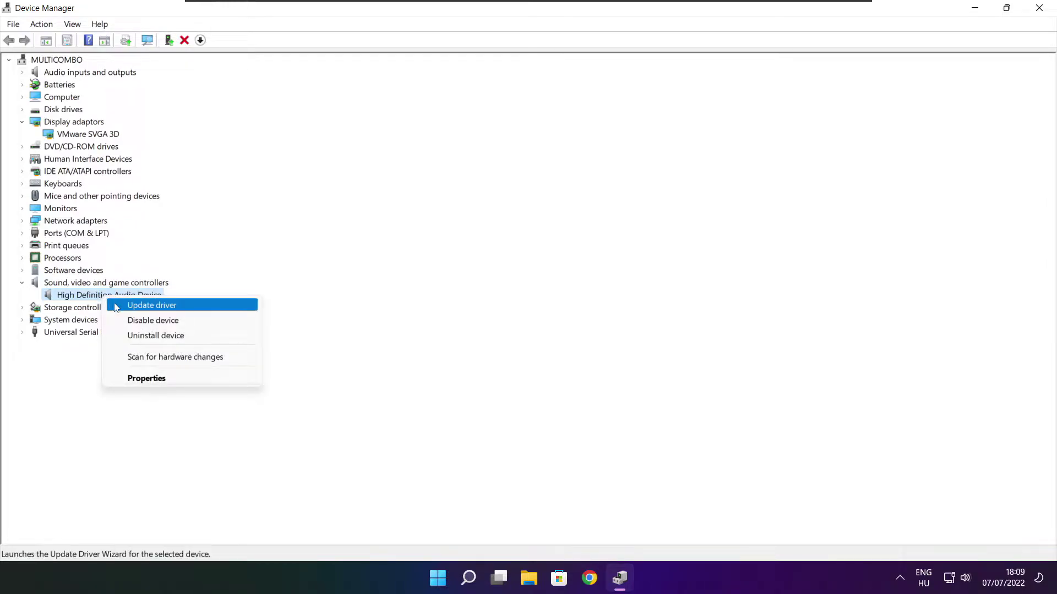
{"action": "left_click", "coordinate": [207, 311]}
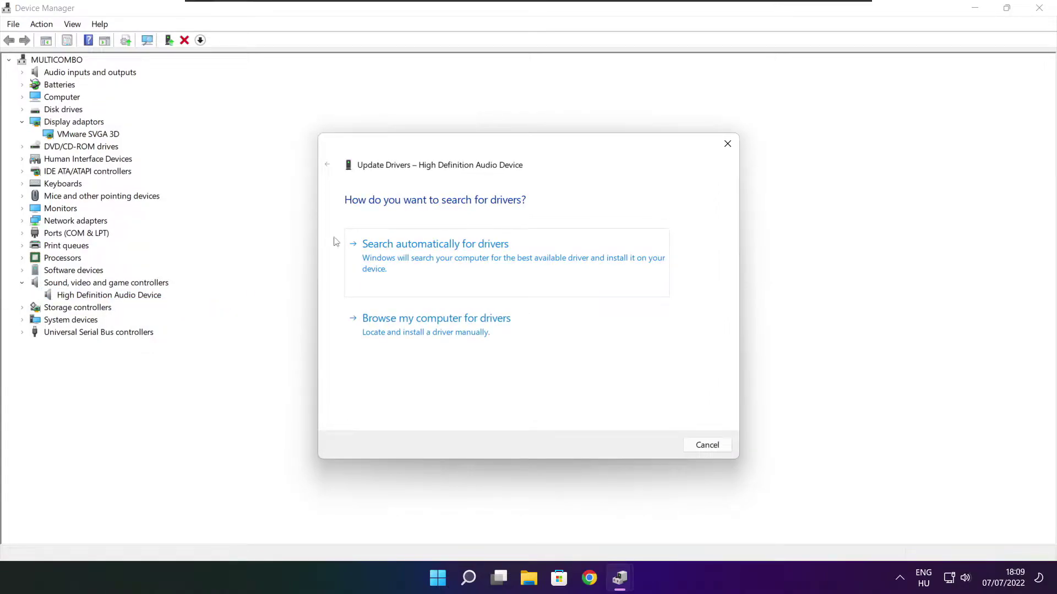
{"action": "left_click", "coordinate": [459, 261]}
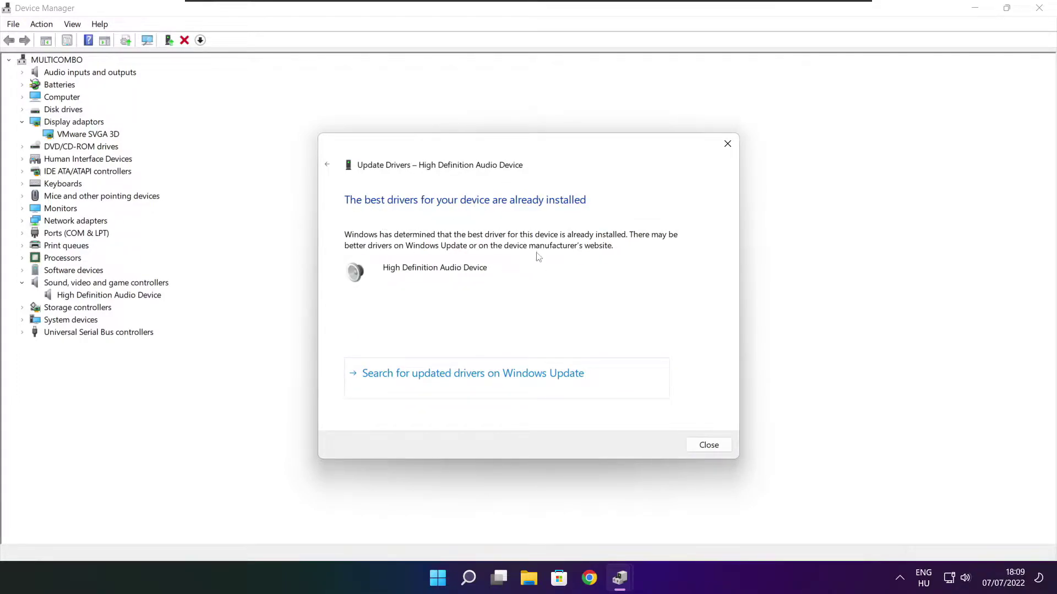
{"action": "left_click", "coordinate": [710, 447]}
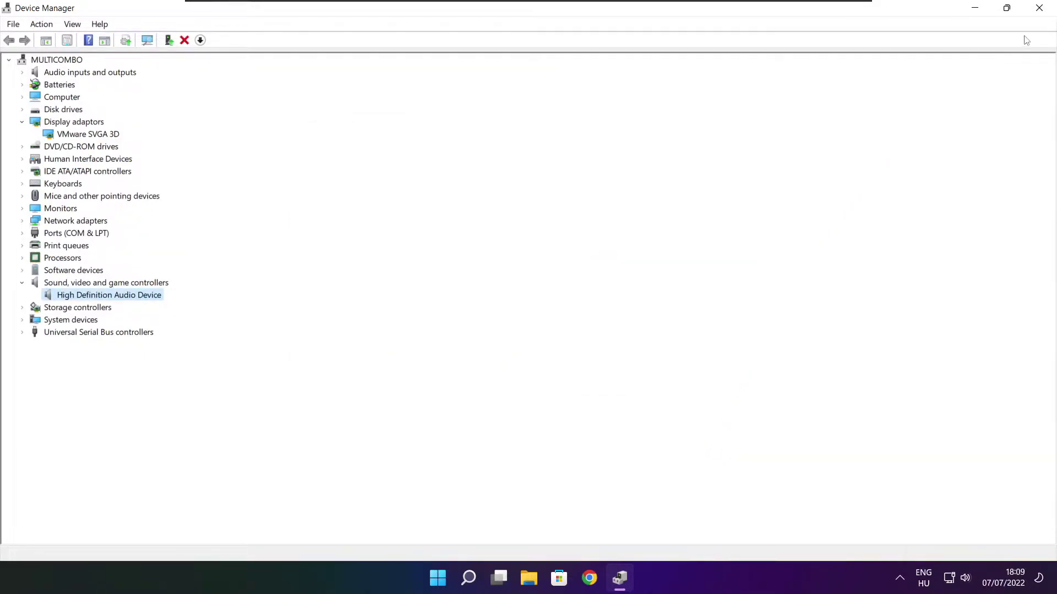
{"action": "left_click", "coordinate": [1040, 8]}
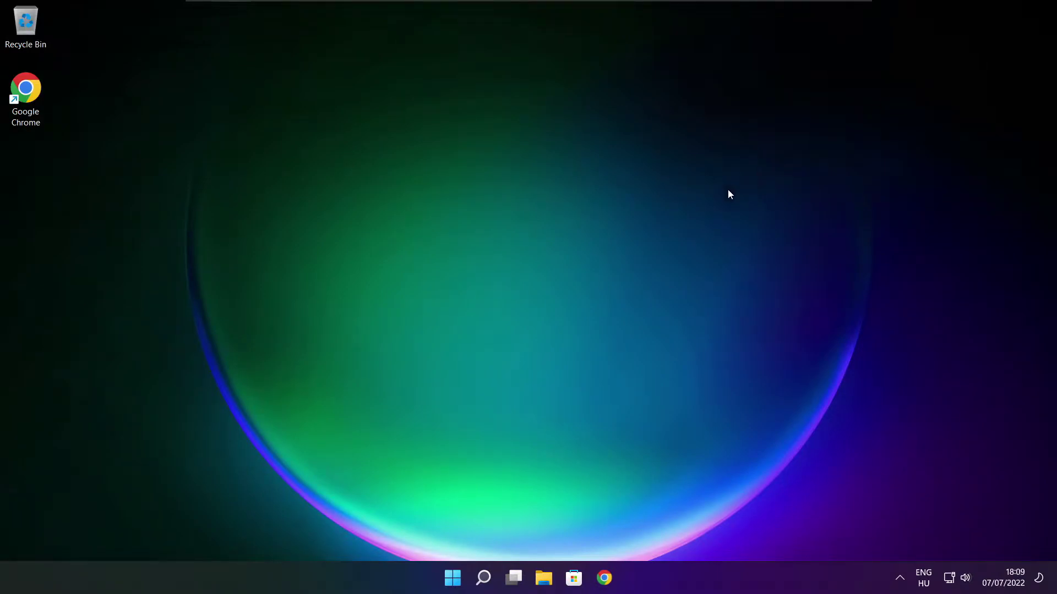
Via 'edit power plan', switch the active power plan from Balanced to High performance and close Power Options.
{"action": "left_click", "coordinate": [484, 579]}
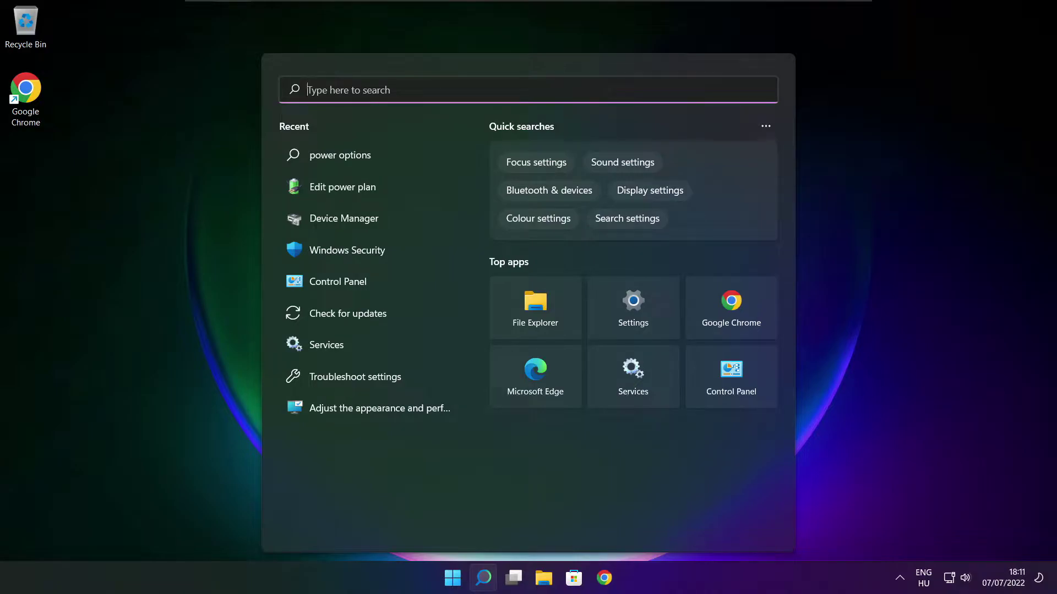
{"action": "type", "text": "edit "}
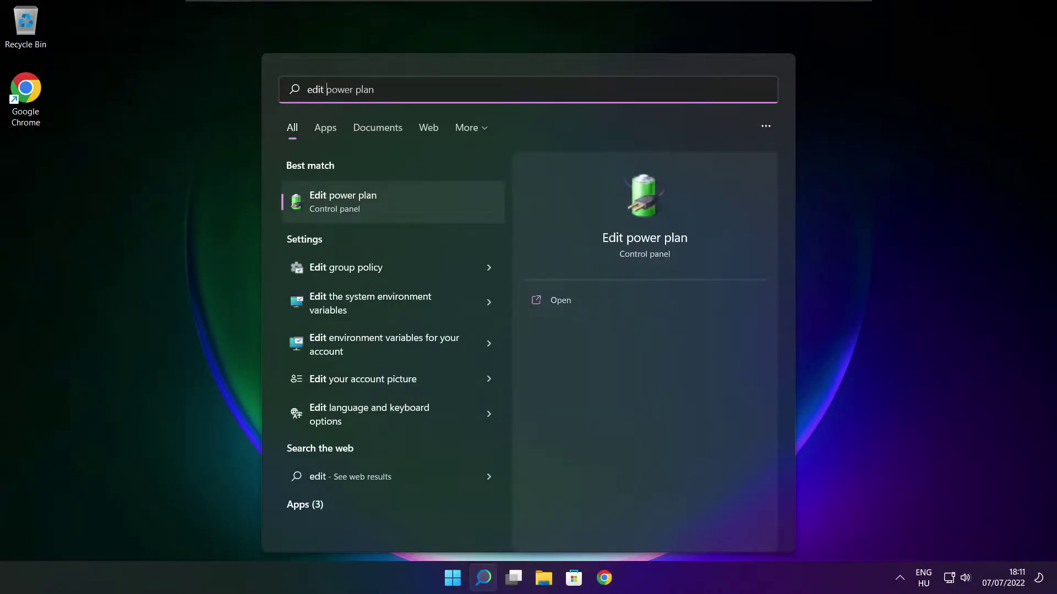
{"action": "type", "text": "power plan"}
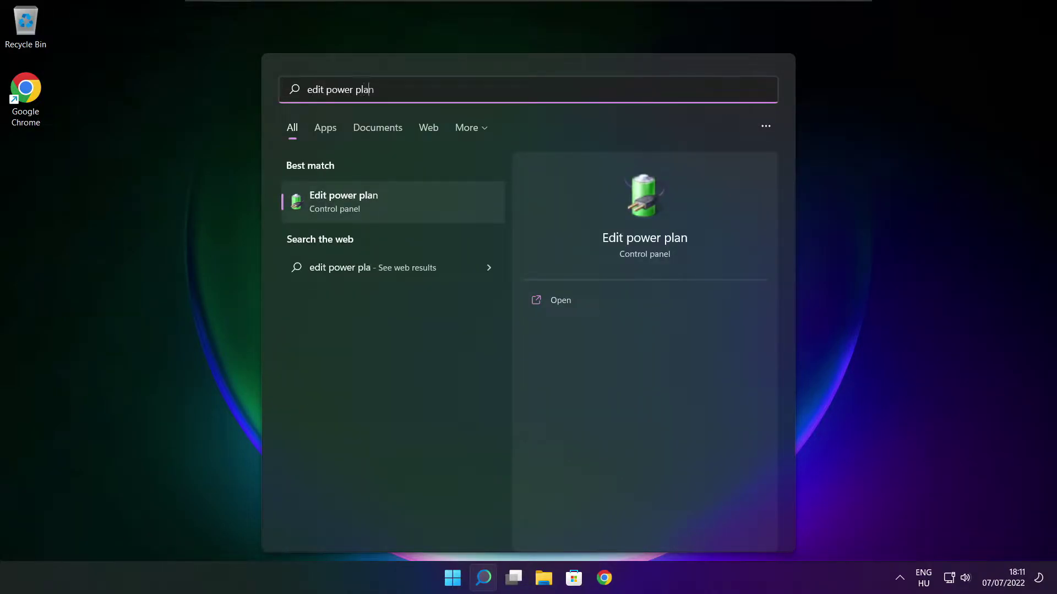
{"action": "left_click", "coordinate": [418, 205]}
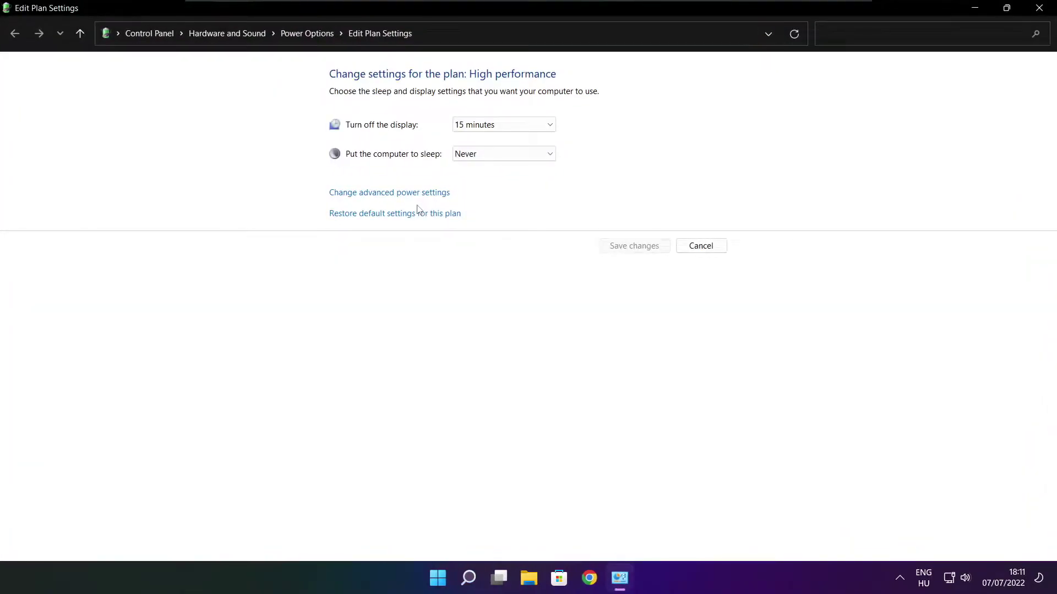
{"action": "left_click", "coordinate": [314, 40]}
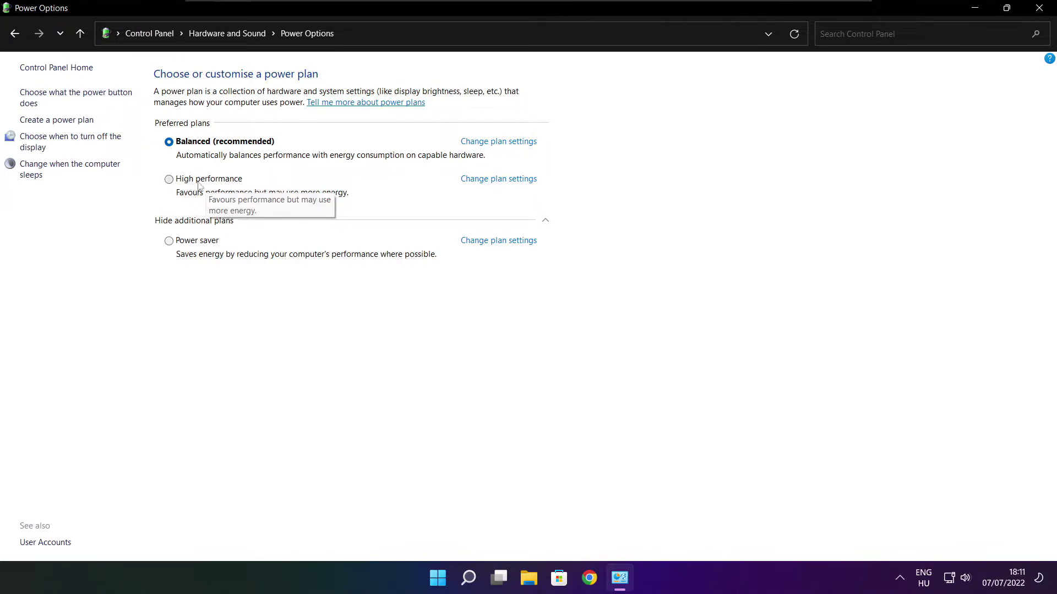
{"action": "left_click", "coordinate": [220, 182]}
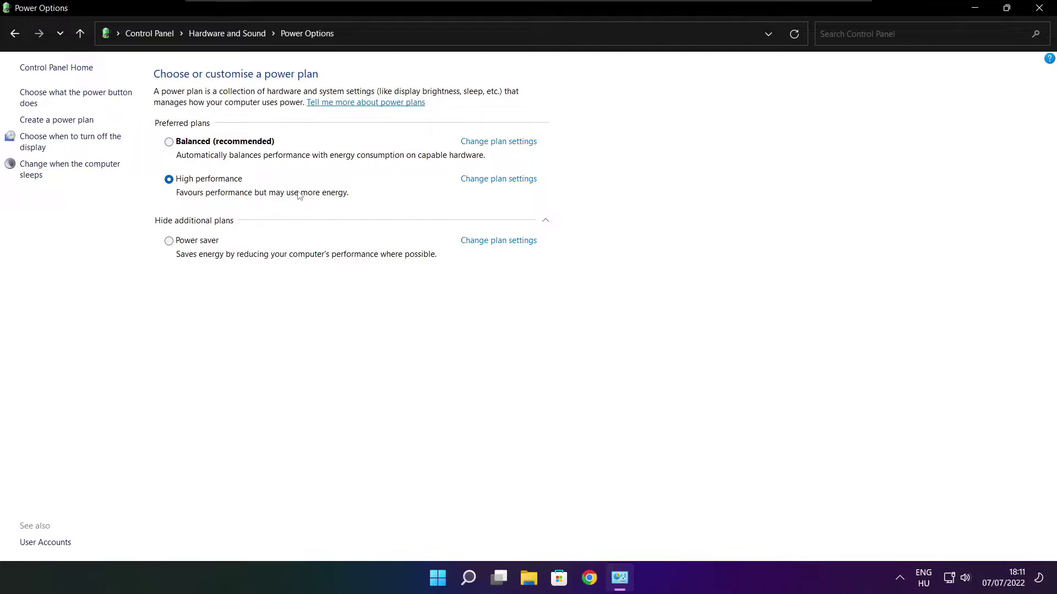
{"action": "left_click", "coordinate": [1040, 8]}
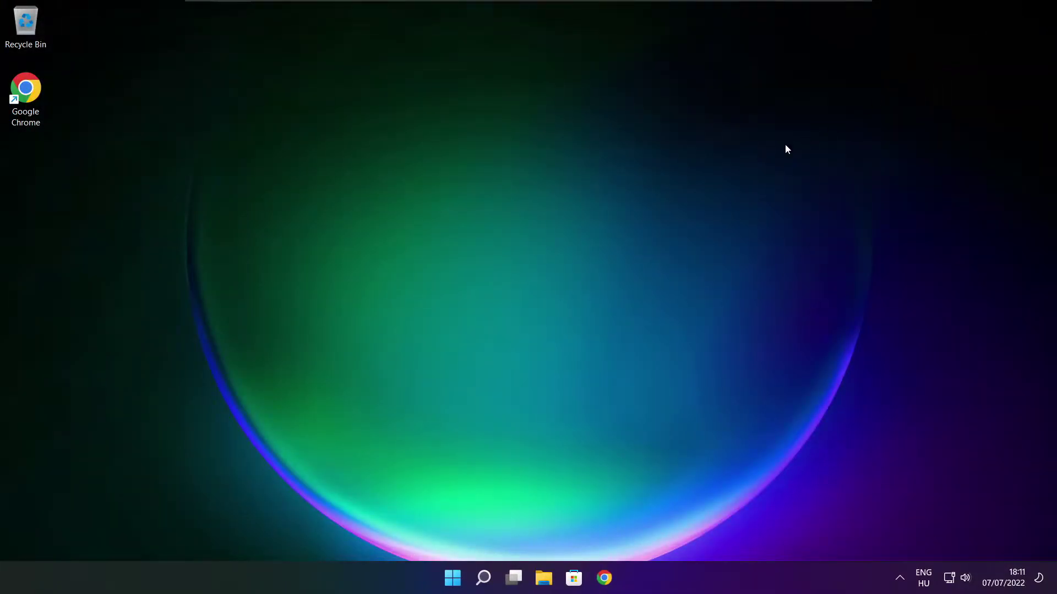
Search 'game mode' and make sure the Game Mode toggle ends up On.
{"action": "left_click", "coordinate": [484, 579]}
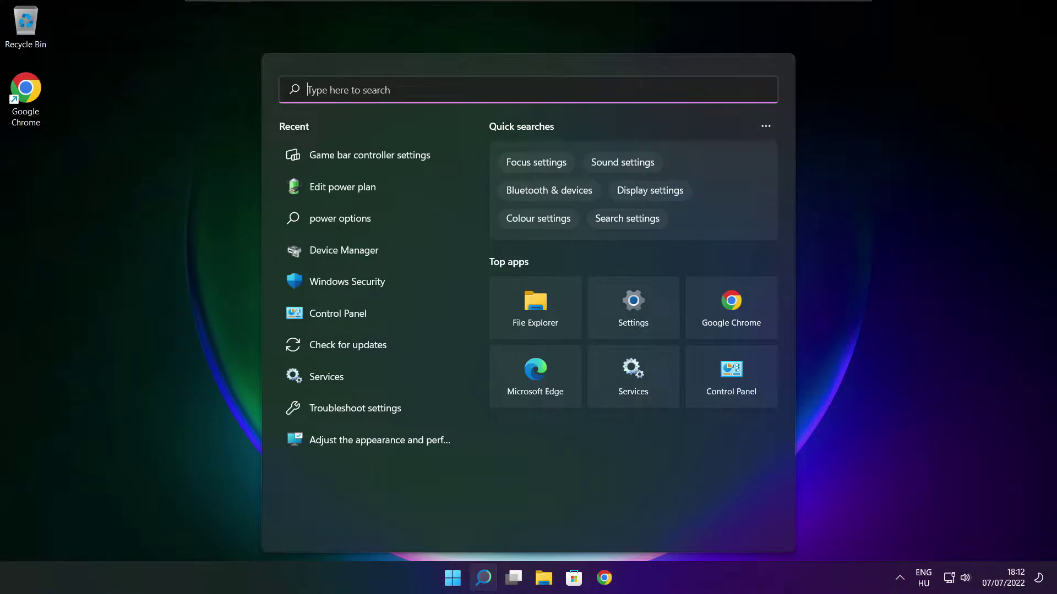
{"action": "type", "text": "game mo"}
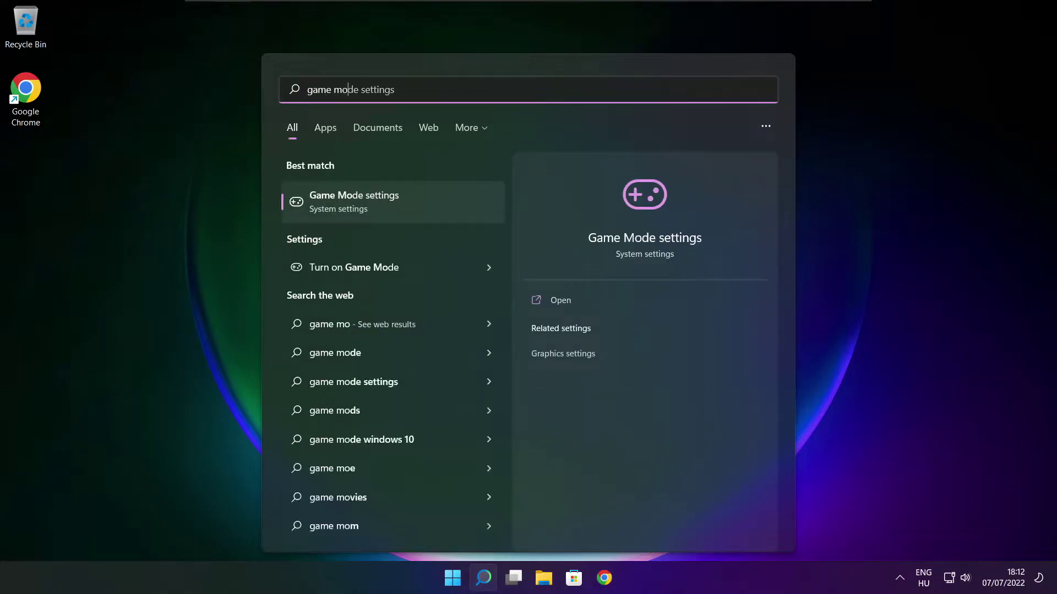
{"action": "type", "text": "de"}
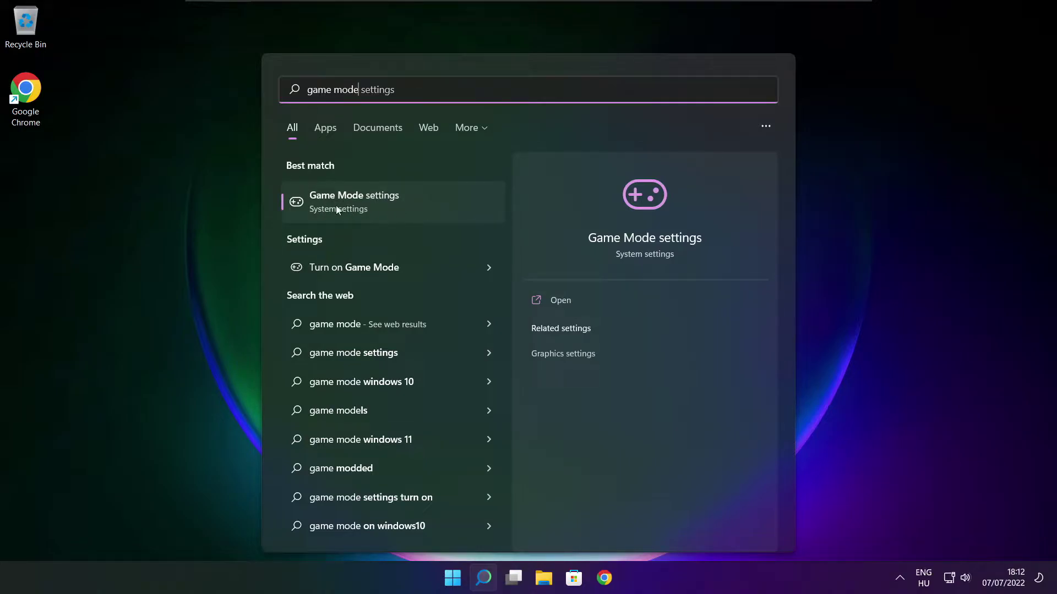
{"action": "left_click", "coordinate": [418, 202]}
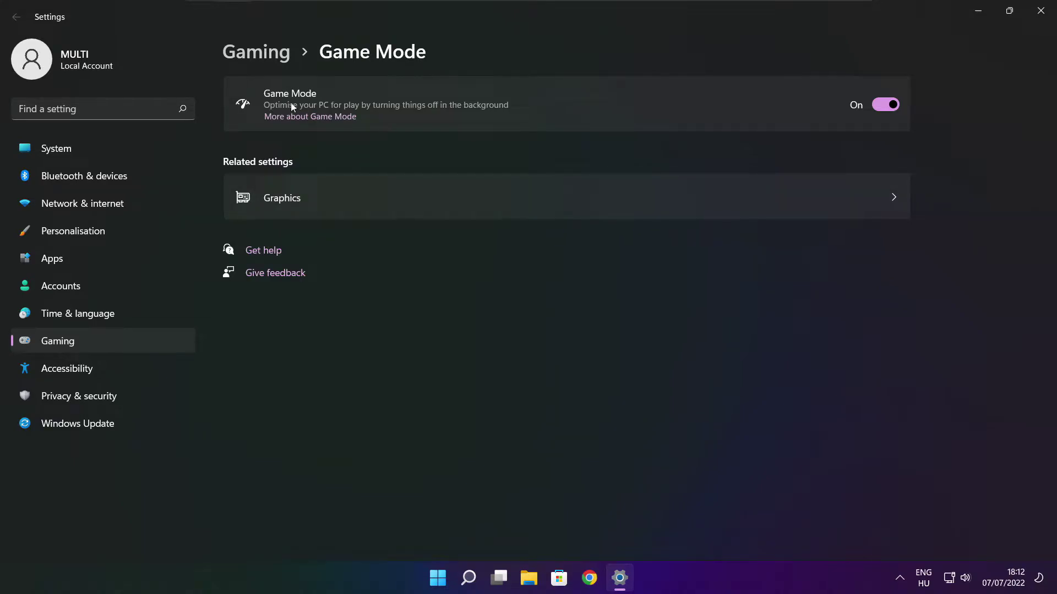
{"action": "left_click", "coordinate": [886, 105]}
{"action": "left_click", "coordinate": [886, 105]}
Check that the Xbox Game Bar controller-button option is Off, then close Settings.
{"action": "left_click", "coordinate": [260, 55]}
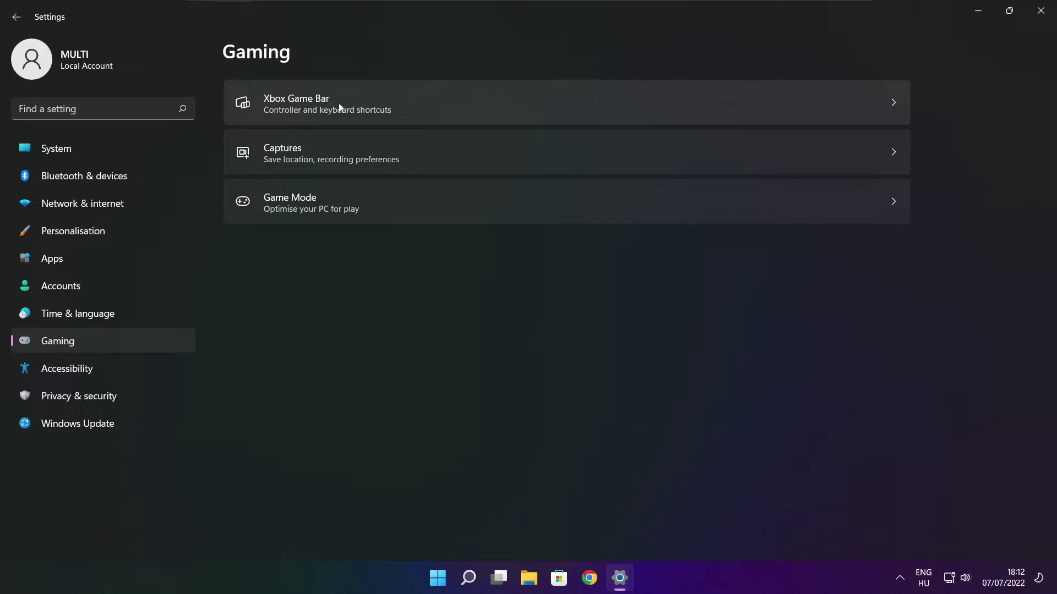
{"action": "left_click", "coordinate": [430, 111]}
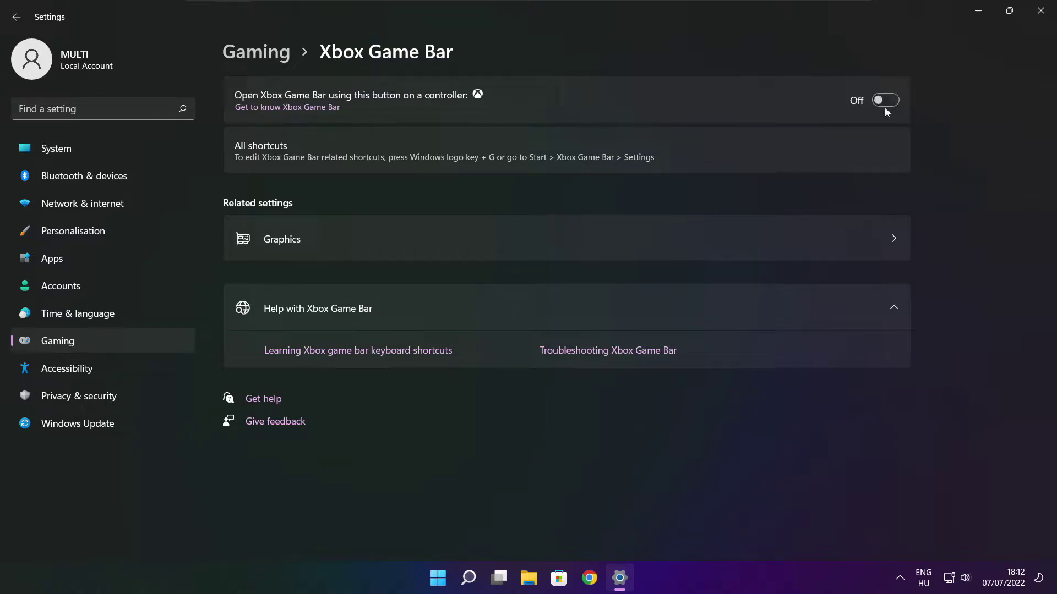
{"action": "left_click", "coordinate": [1040, 15]}
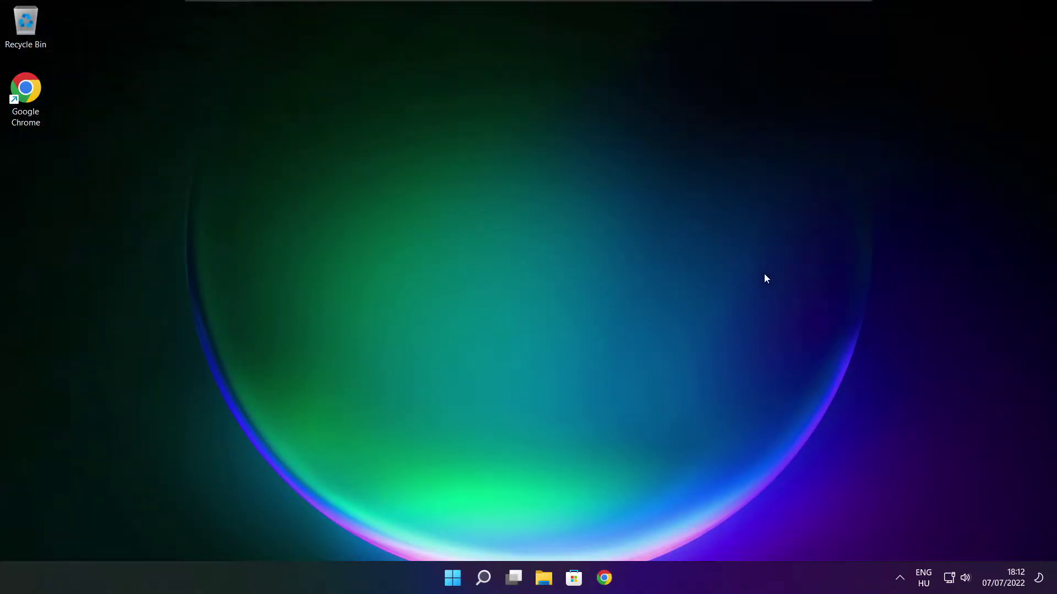
Open Task Manager from the Start right-click menu and show its Startup apps list.
{"action": "right_click", "coordinate": [455, 580]}
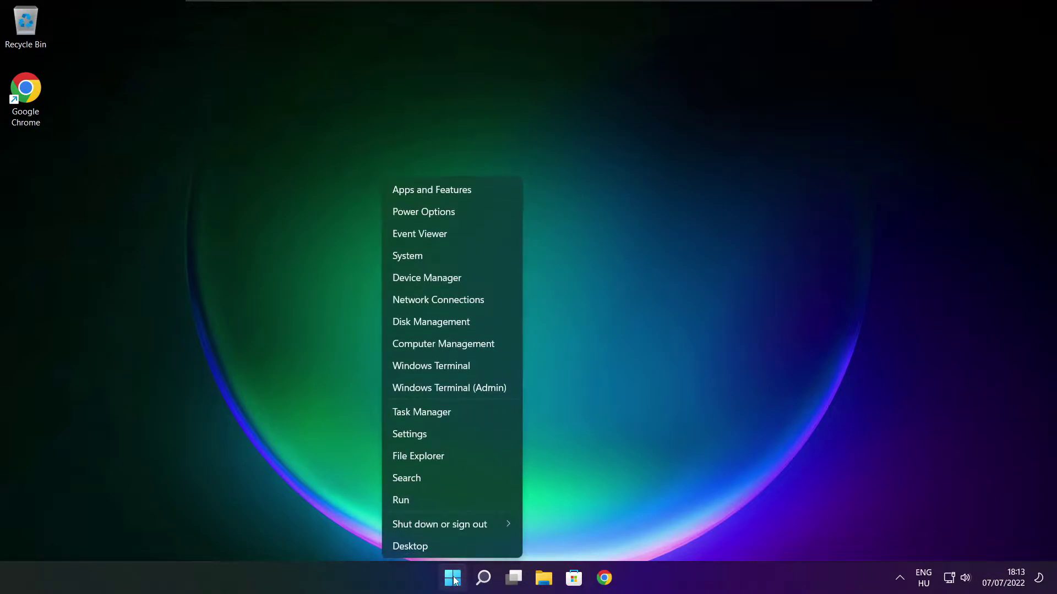
{"action": "left_click", "coordinate": [455, 411]}
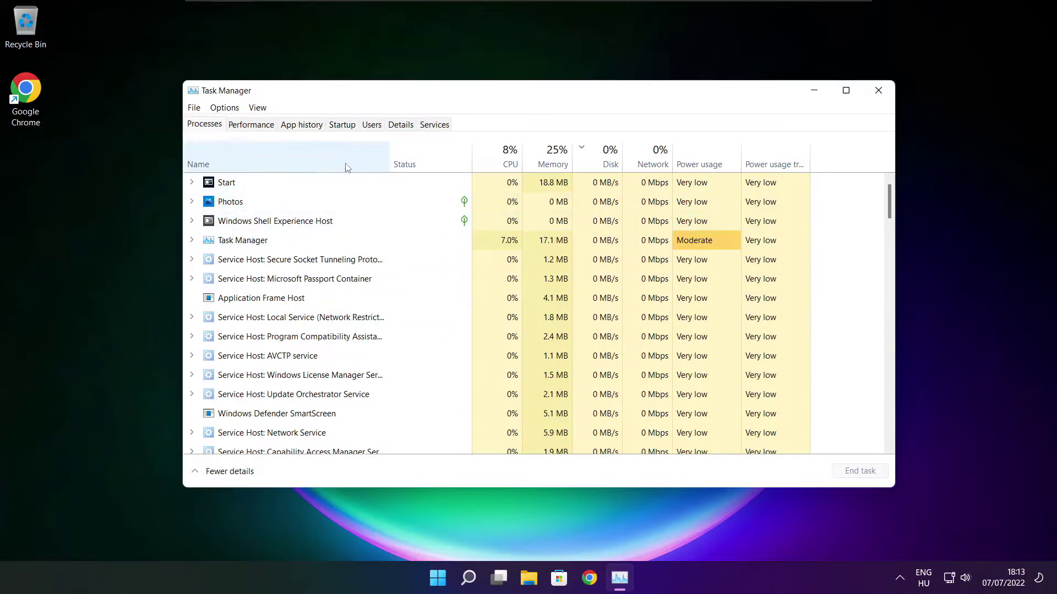
{"action": "left_click", "coordinate": [342, 125]}
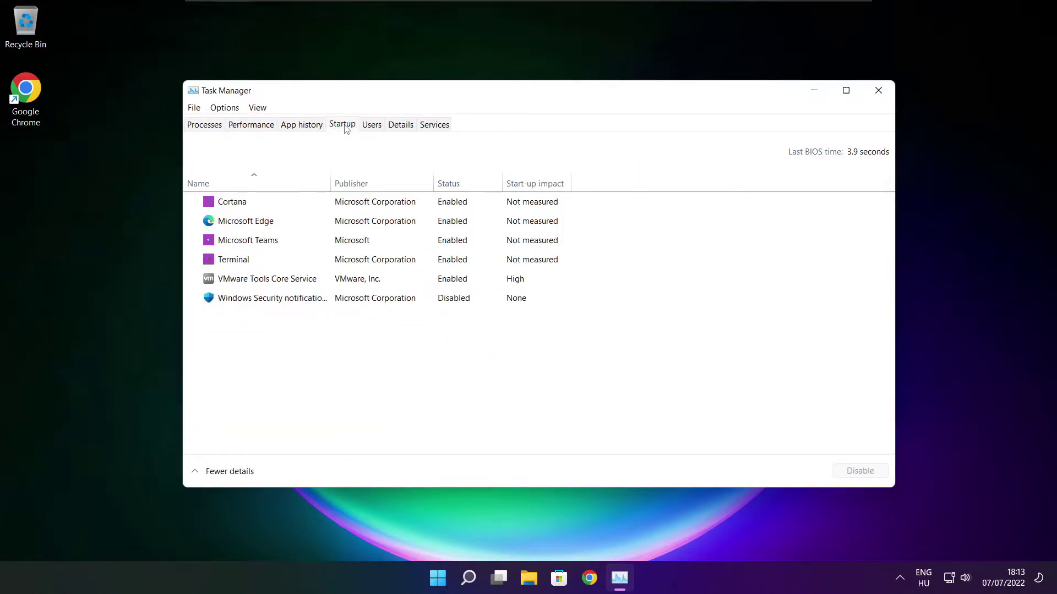
Disable Cortana, Microsoft Edge, Microsoft Teams and Terminal as startup apps, then close Task Manager.
{"action": "left_click", "coordinate": [405, 208]}
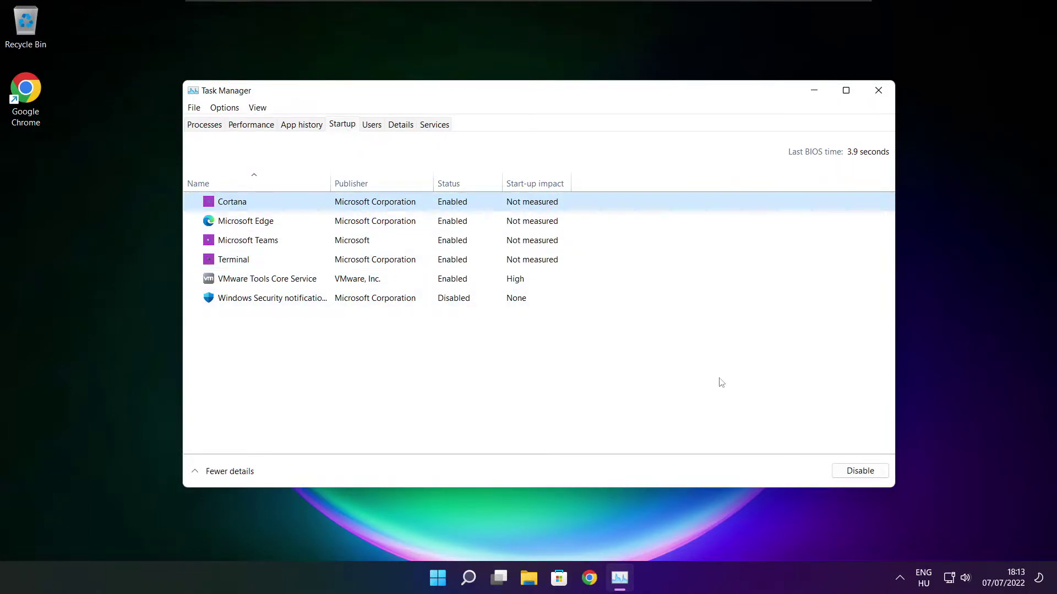
{"action": "left_click", "coordinate": [856, 473]}
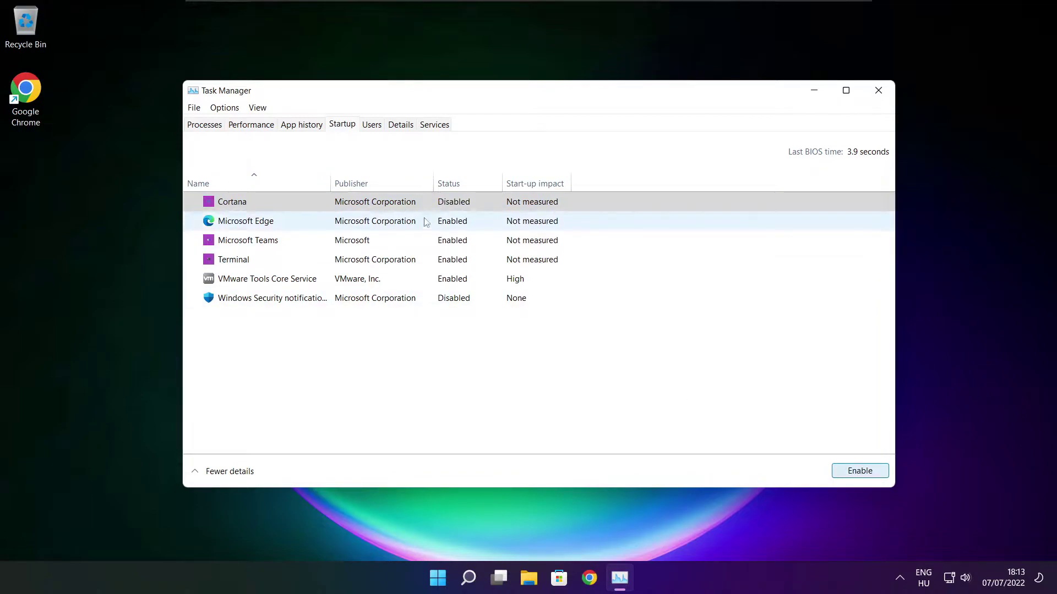
{"action": "left_click", "coordinate": [326, 225]}
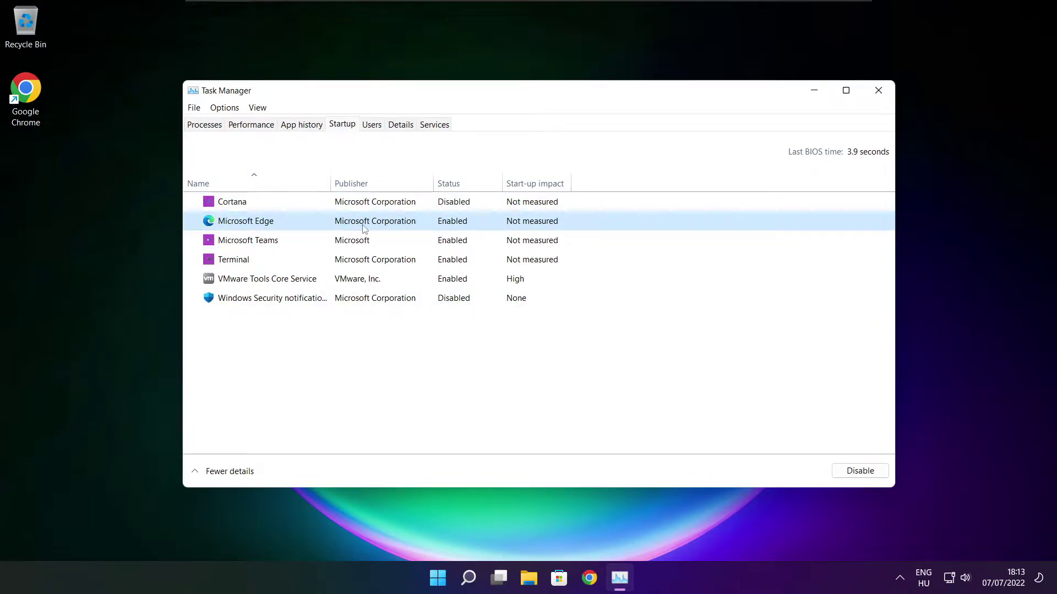
{"action": "left_click", "coordinate": [862, 473]}
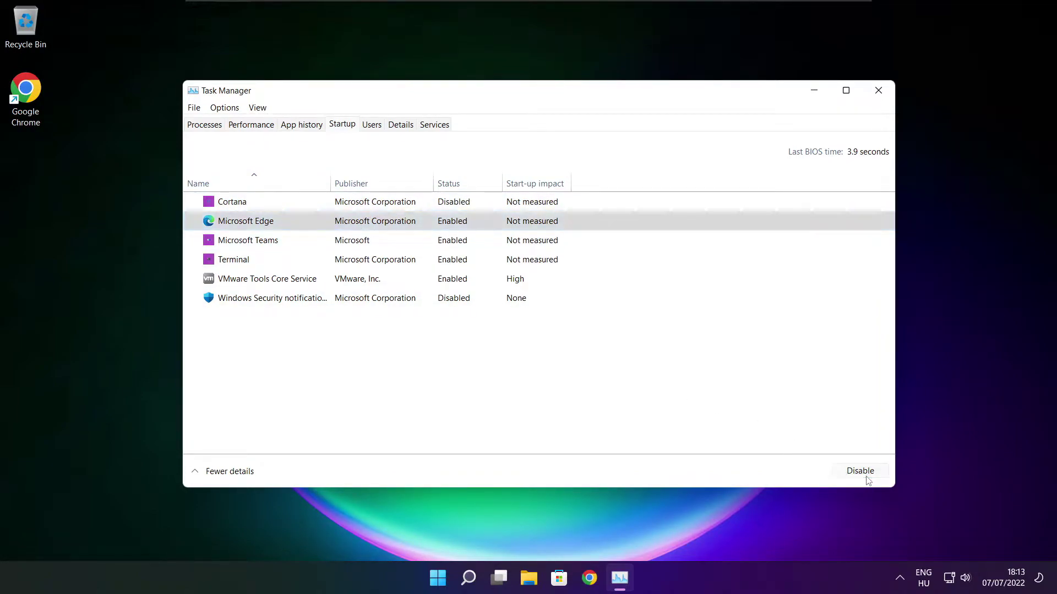
{"action": "left_click", "coordinate": [325, 244]}
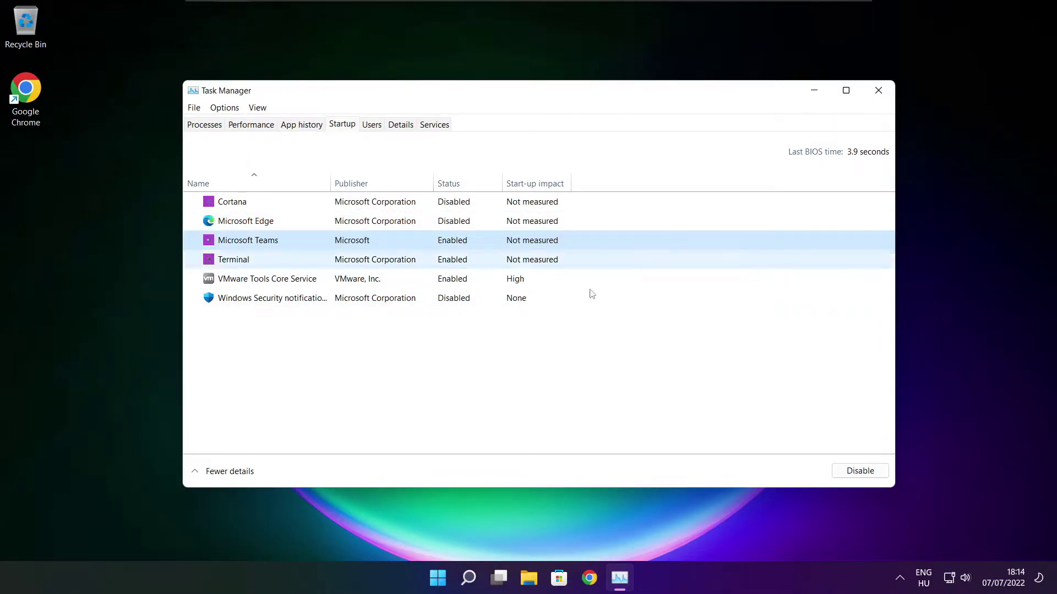
{"action": "left_click", "coordinate": [860, 471]}
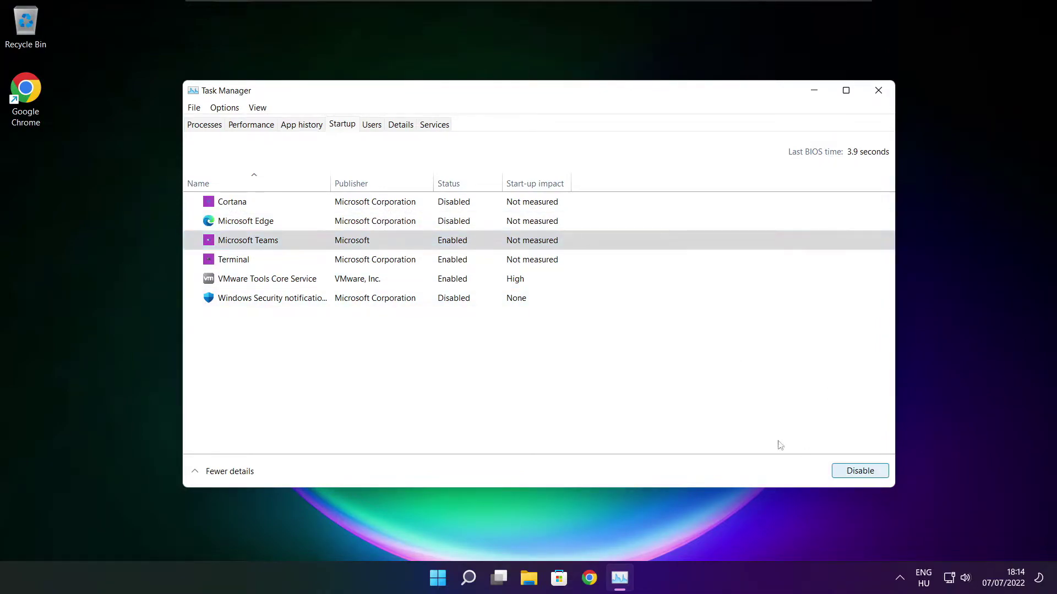
{"action": "left_click", "coordinate": [402, 263]}
{"action": "left_click", "coordinate": [860, 471]}
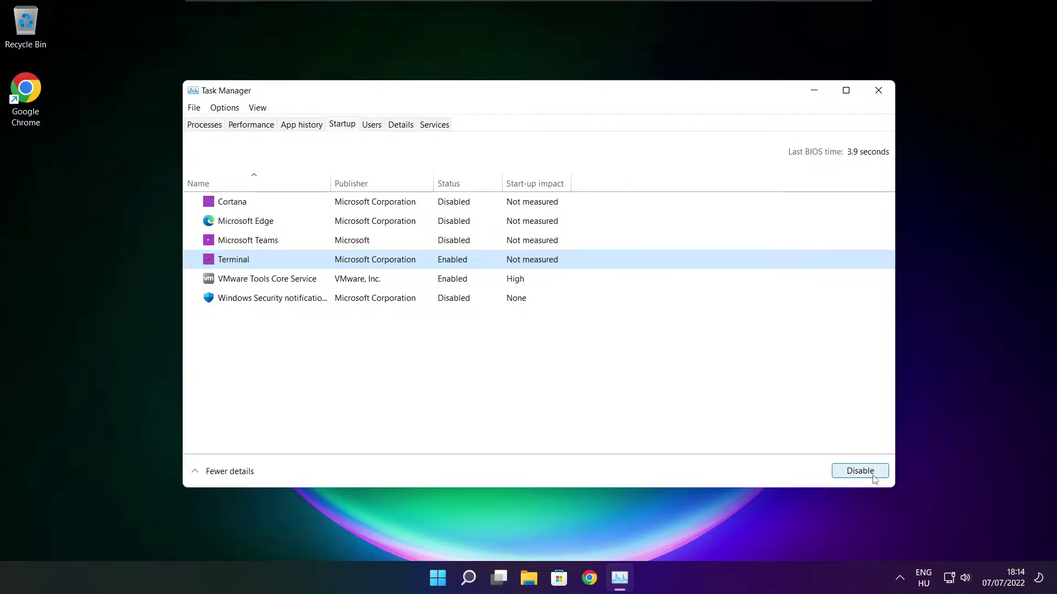
{"action": "left_click", "coordinate": [461, 256]}
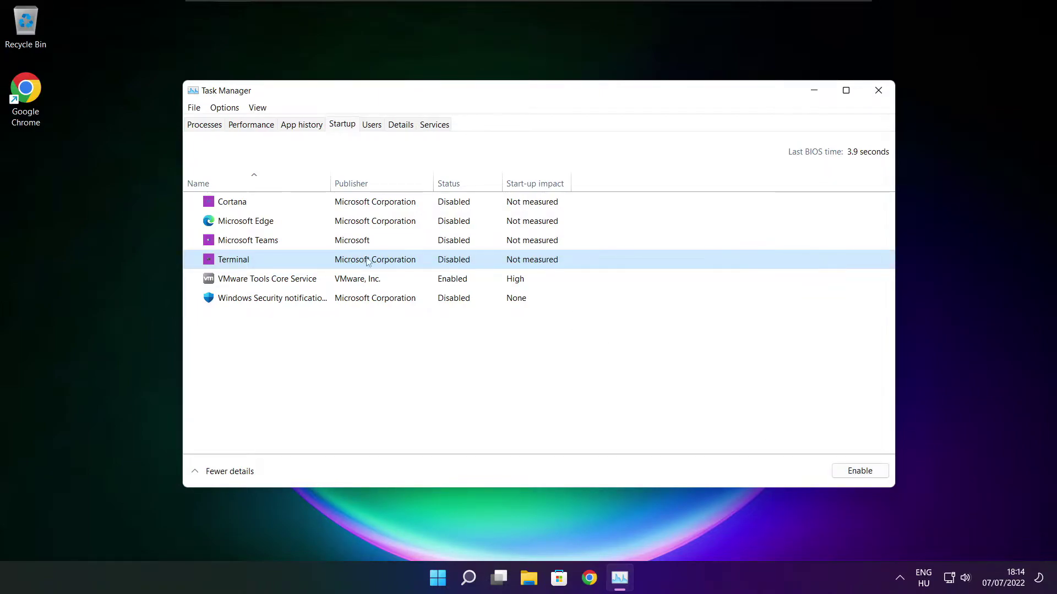
{"action": "left_click", "coordinate": [878, 94]}
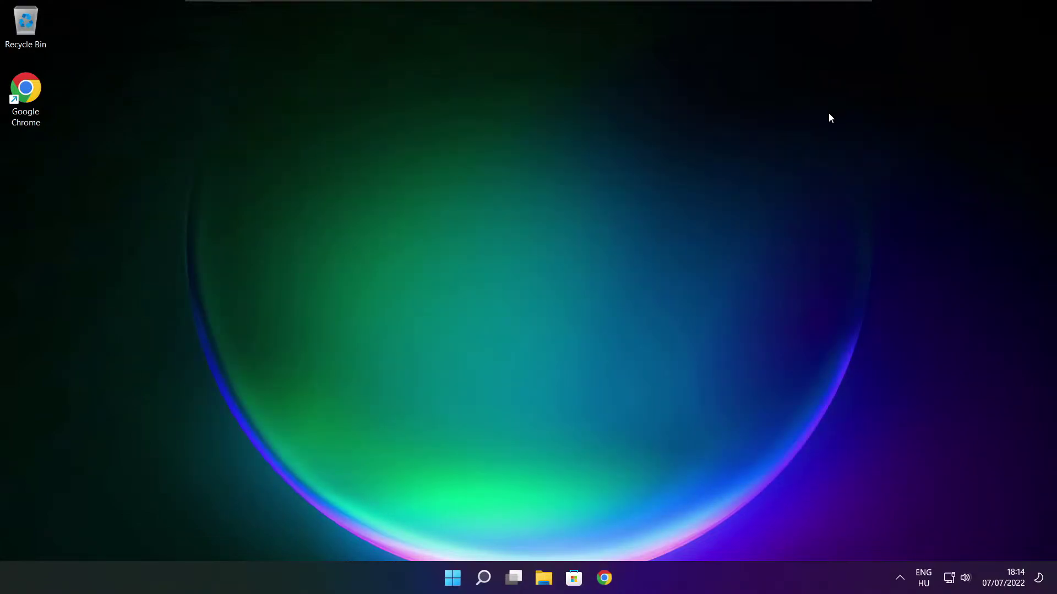
Open Defragment and Optimise Drives, analyse C: (9% fragmented), start optimising it, and close the window.
{"action": "left_click", "coordinate": [485, 585]}
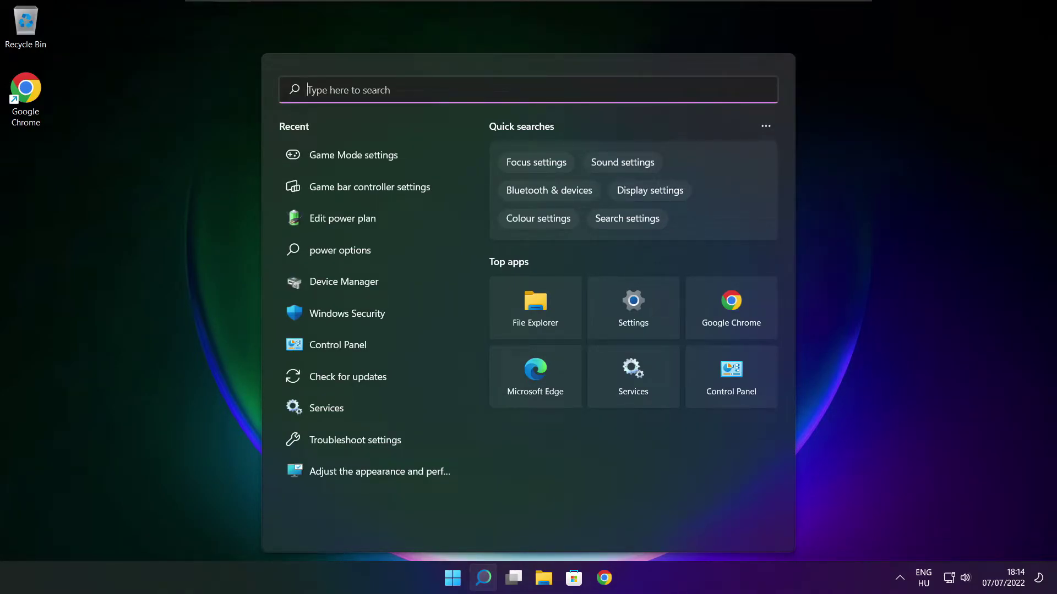
{"action": "type", "text": "optimi"}
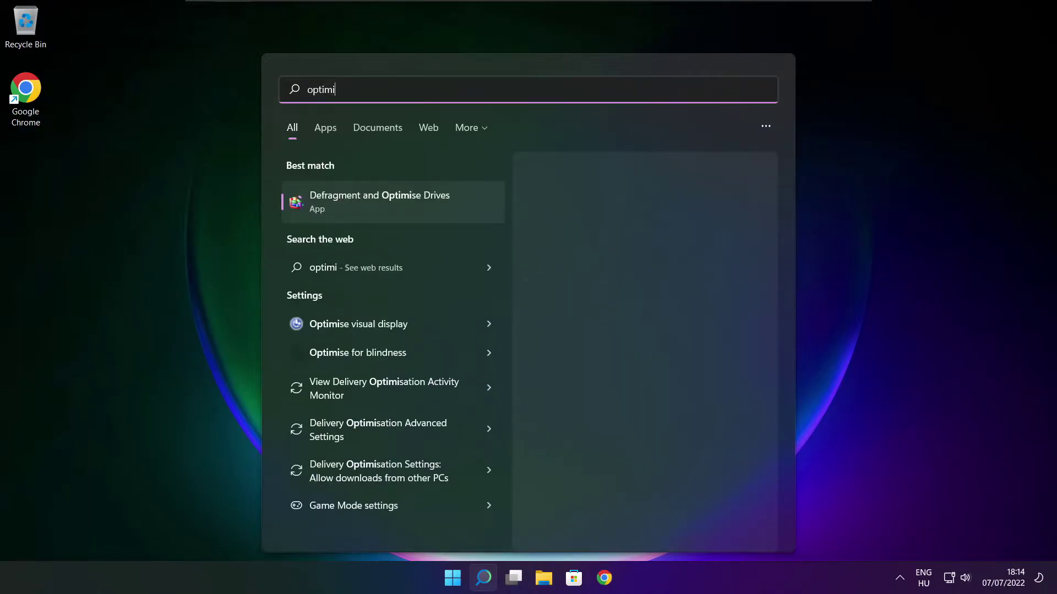
{"action": "type", "text": "se"}
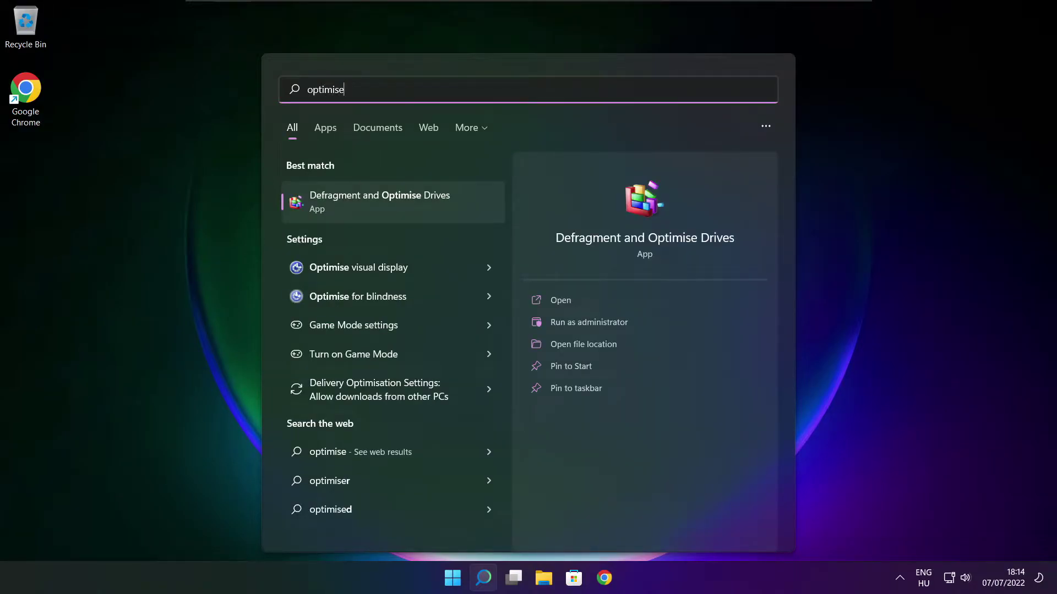
{"action": "left_click", "coordinate": [408, 201]}
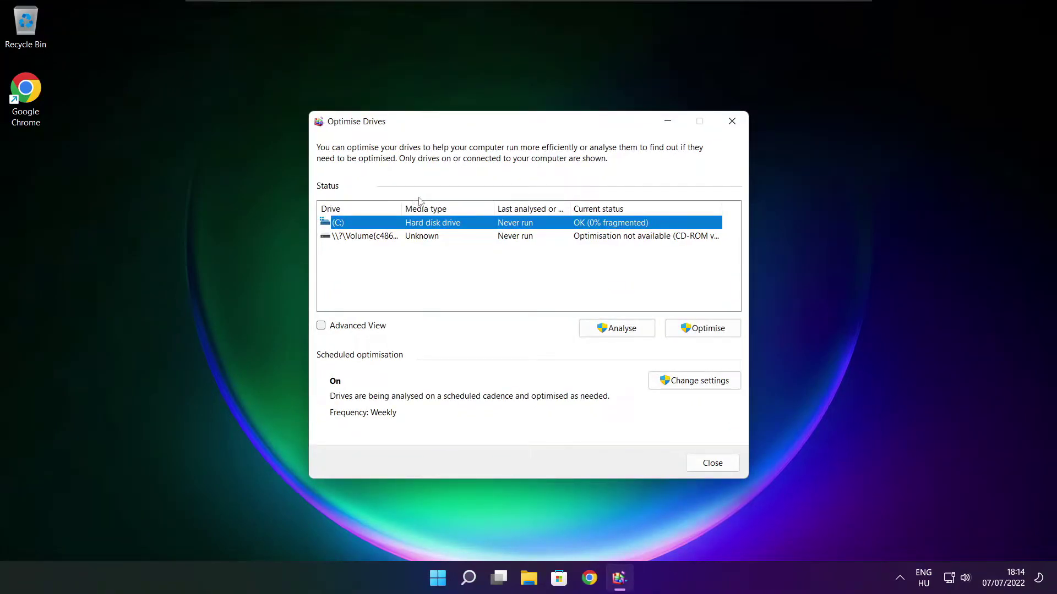
{"action": "left_click", "coordinate": [608, 323]}
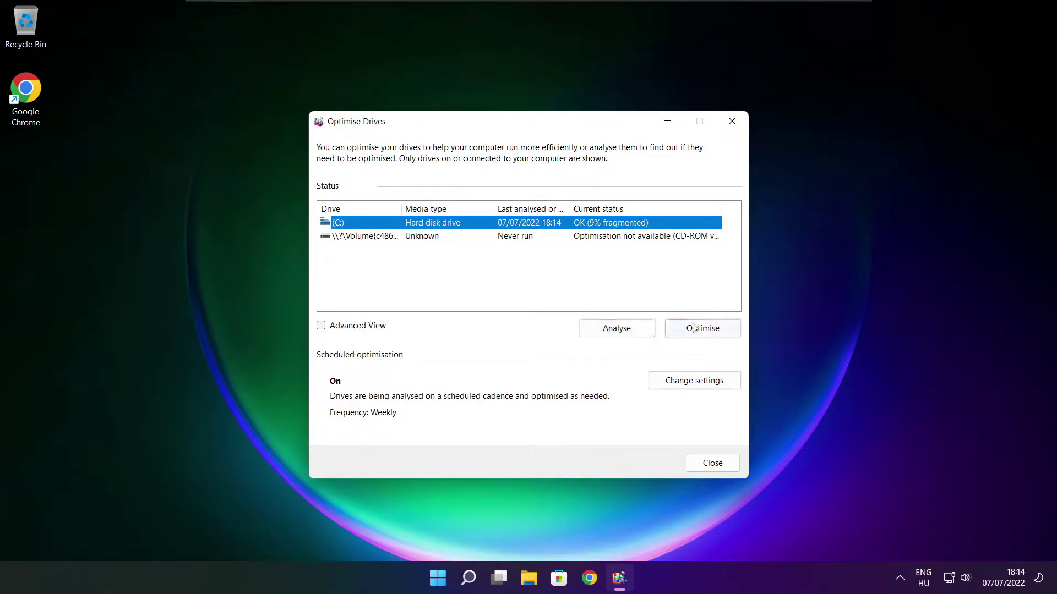
{"action": "left_click", "coordinate": [706, 333]}
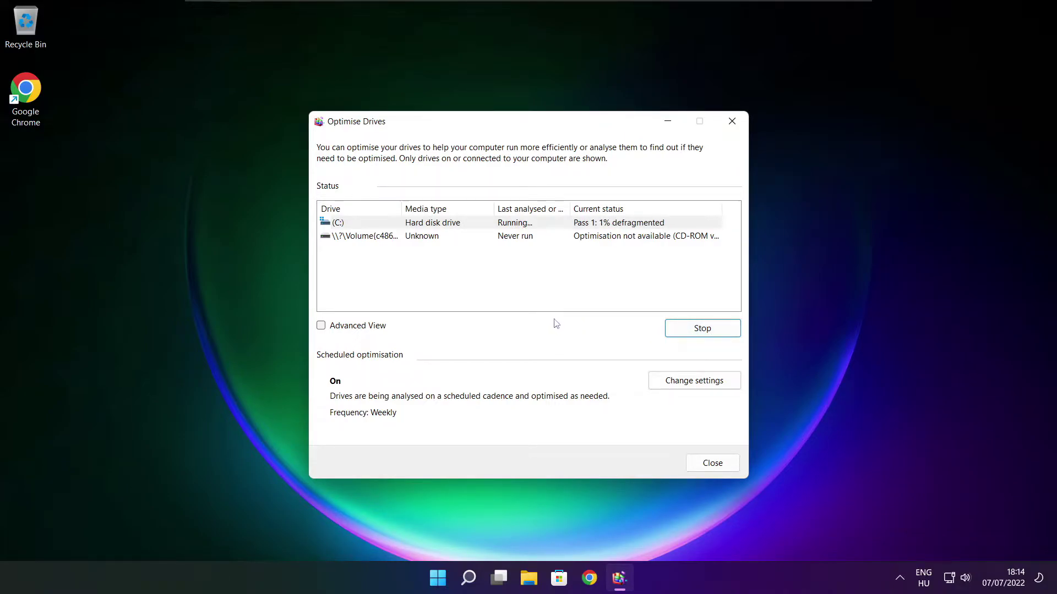
{"action": "key", "text": "alt+F4"}
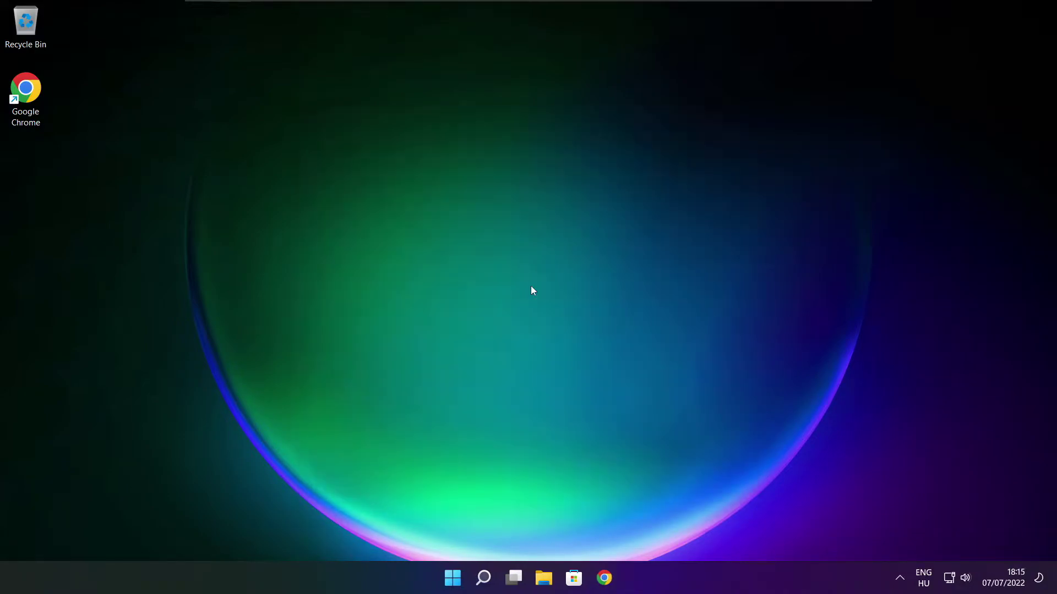
Run Check for updates in Windows Update (up to date, KB5014668 offered), then close Settings.
{"action": "left_click", "coordinate": [483, 578]}
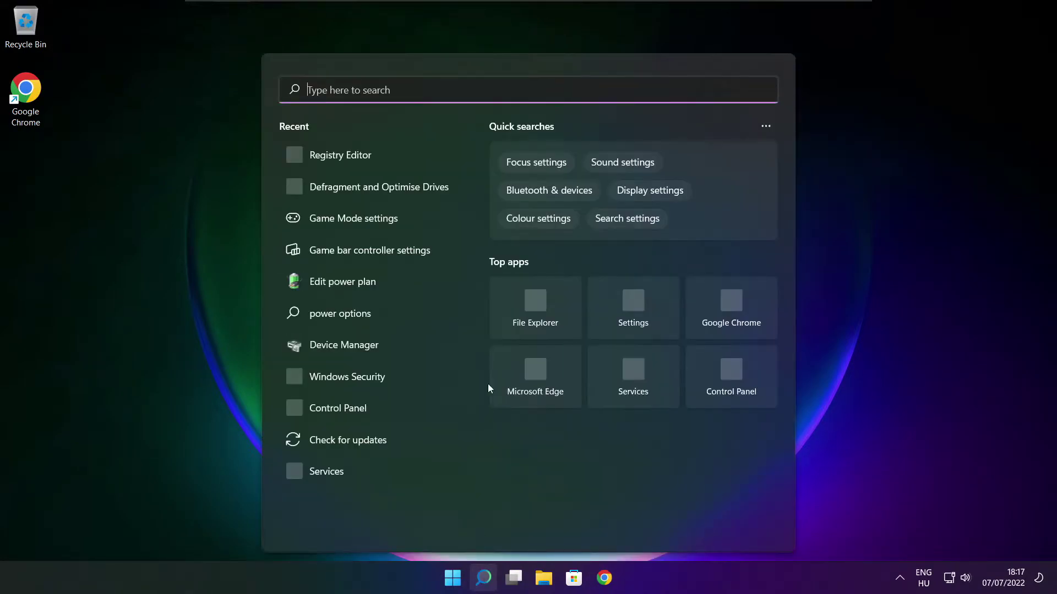
{"action": "type", "text": "updates"}
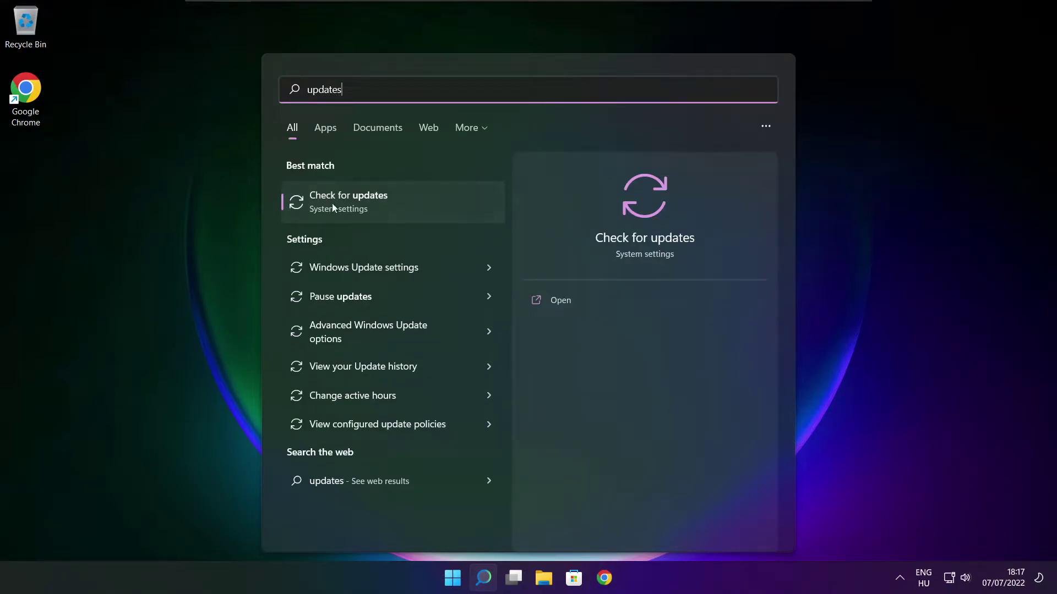
{"action": "left_click", "coordinate": [385, 208]}
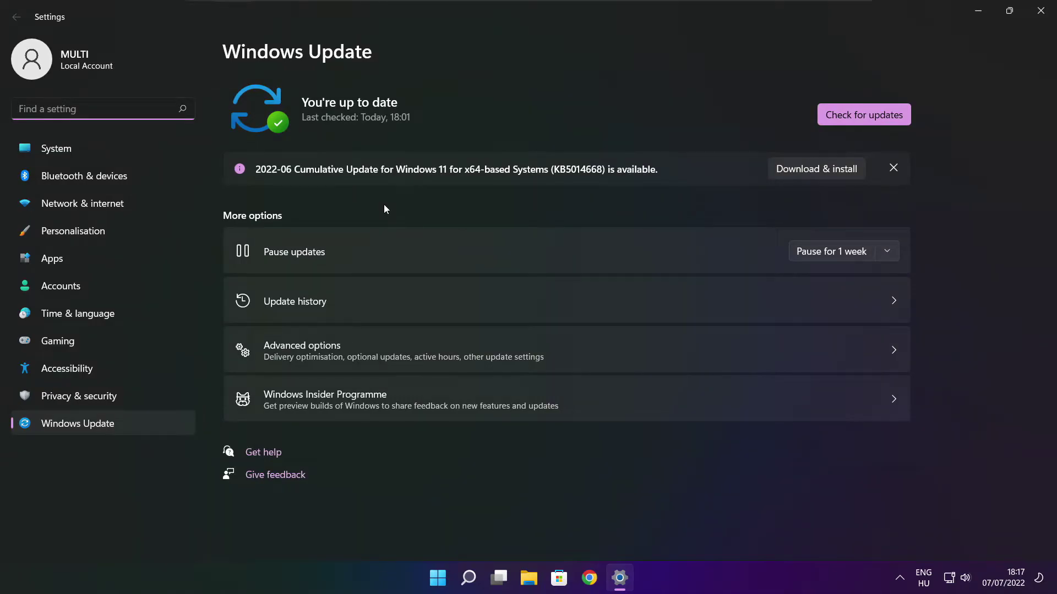
{"action": "left_click", "coordinate": [863, 115]}
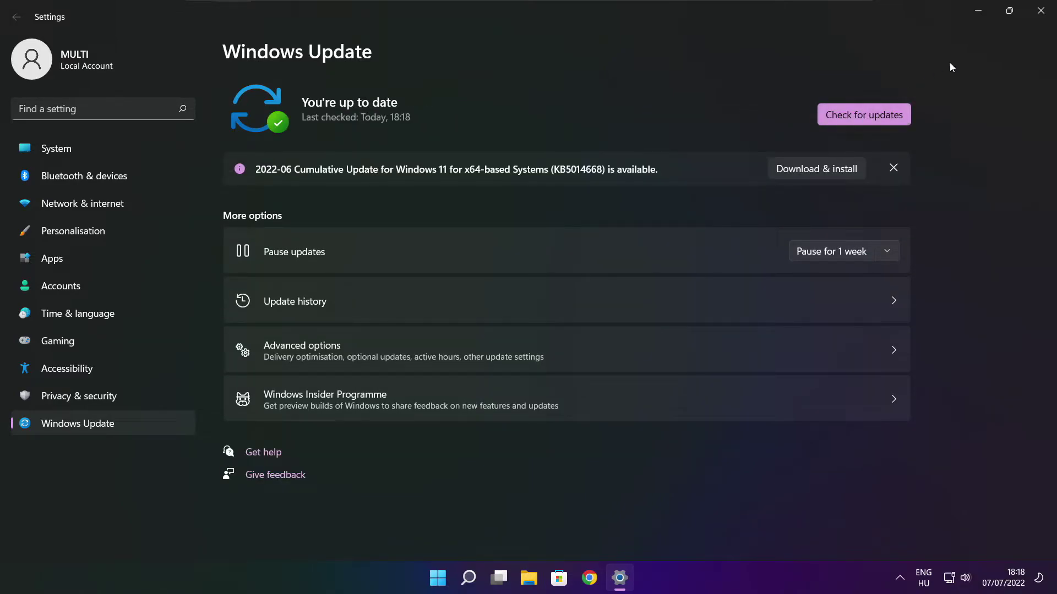
{"action": "left_click", "coordinate": [1040, 17]}
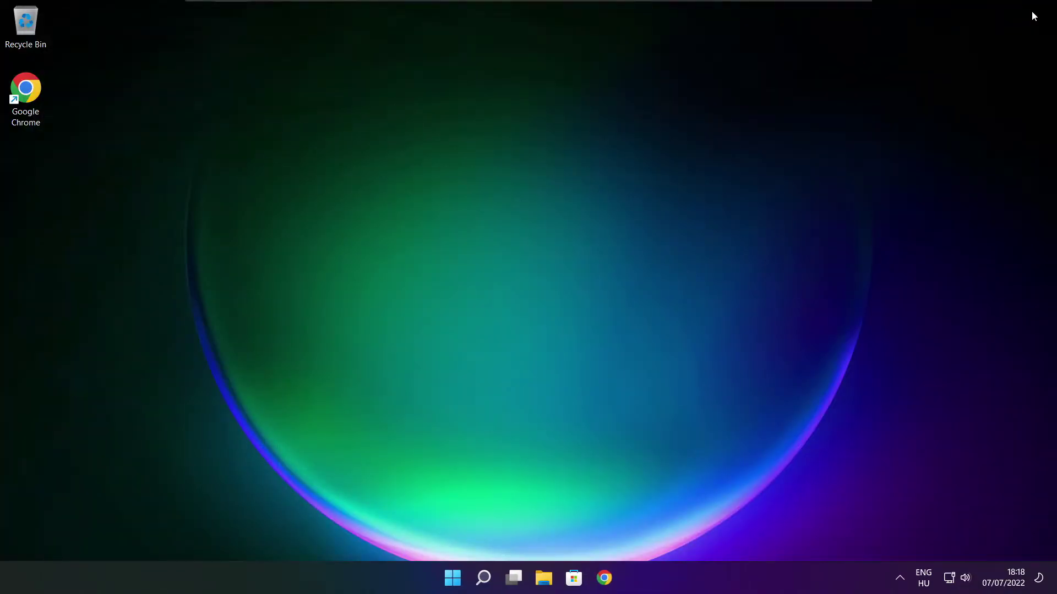
Launch Registry Editor and navigate to HKEY_CURRENT_USER\System\GameConfigStore.
{"action": "left_click", "coordinate": [482, 583]}
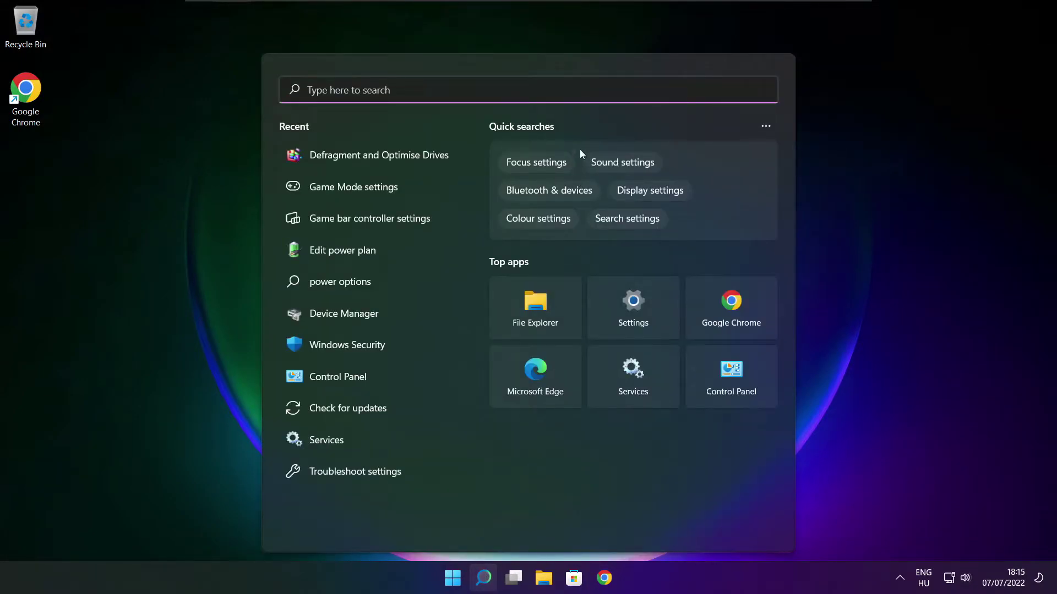
{"action": "type", "text": "regedit"}
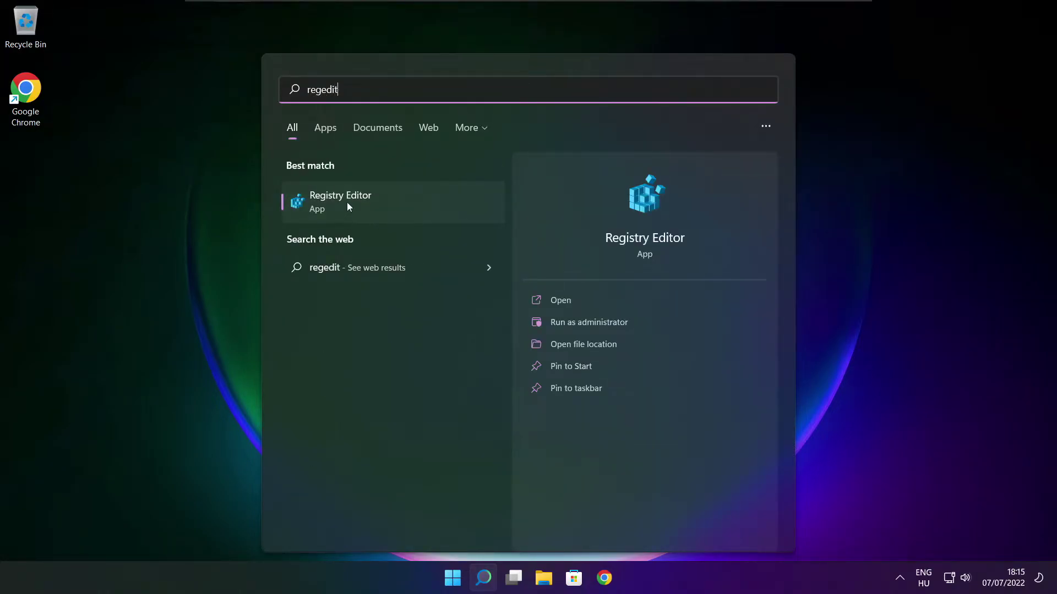
{"action": "left_click", "coordinate": [404, 204]}
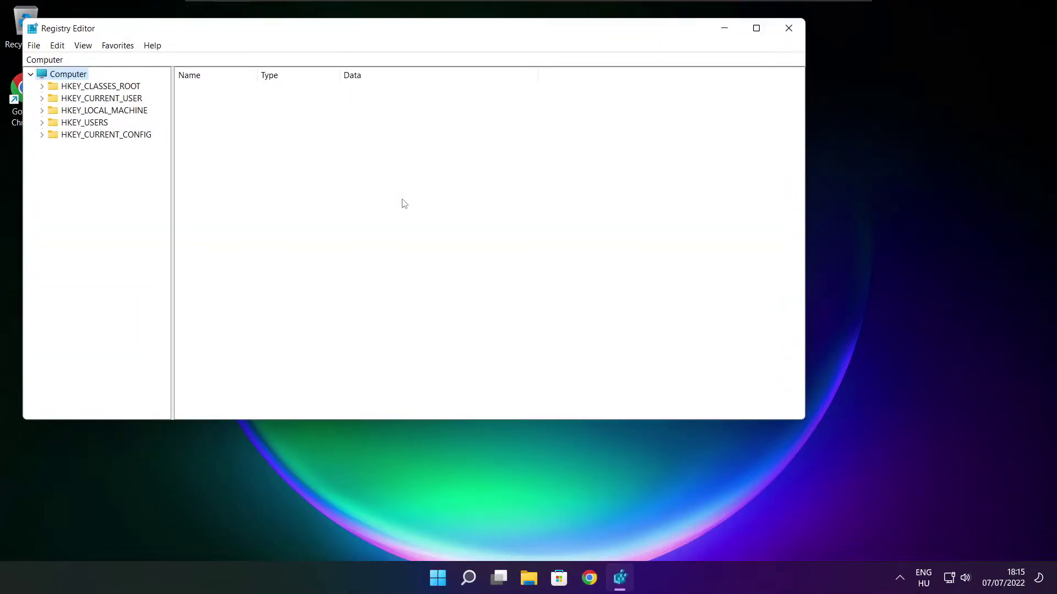
{"action": "left_click_drag", "start_coordinate": [318, 34], "coordinate": [429, 114]}
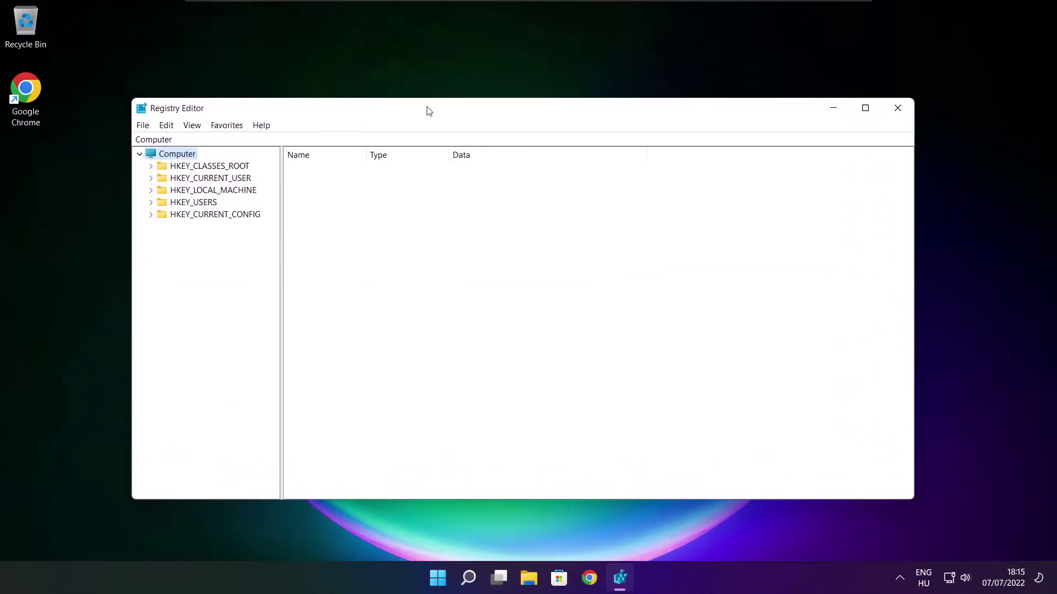
{"action": "left_click", "coordinate": [168, 182]}
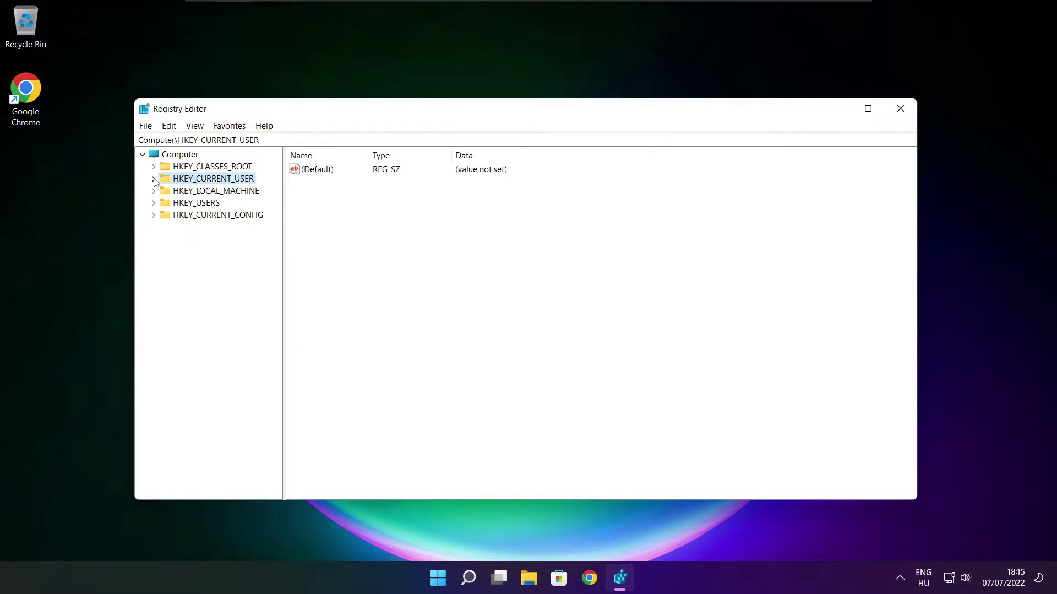
{"action": "left_click", "coordinate": [154, 179]}
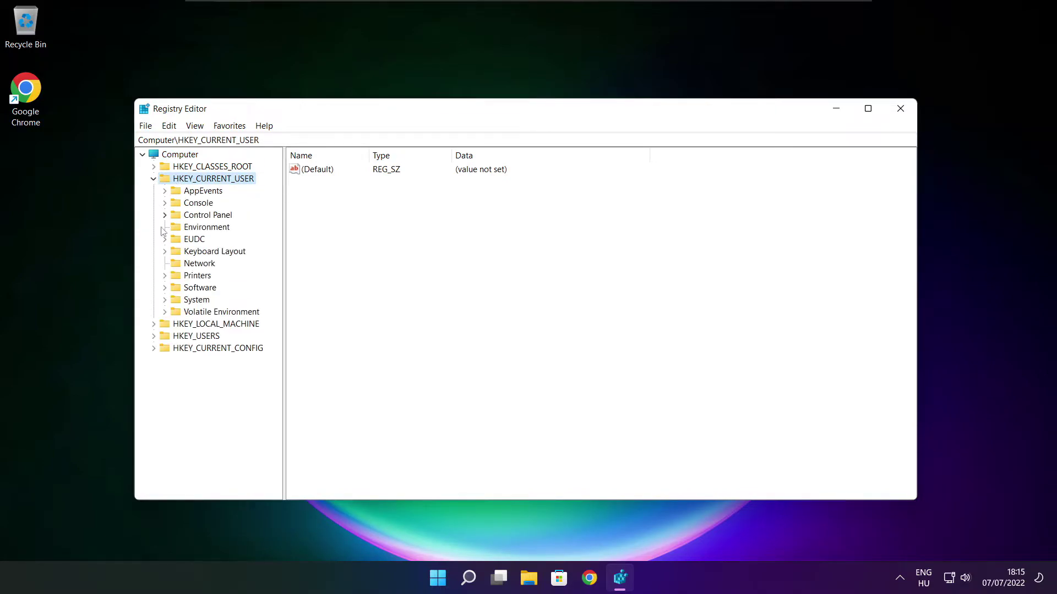
{"action": "left_click", "coordinate": [177, 303]}
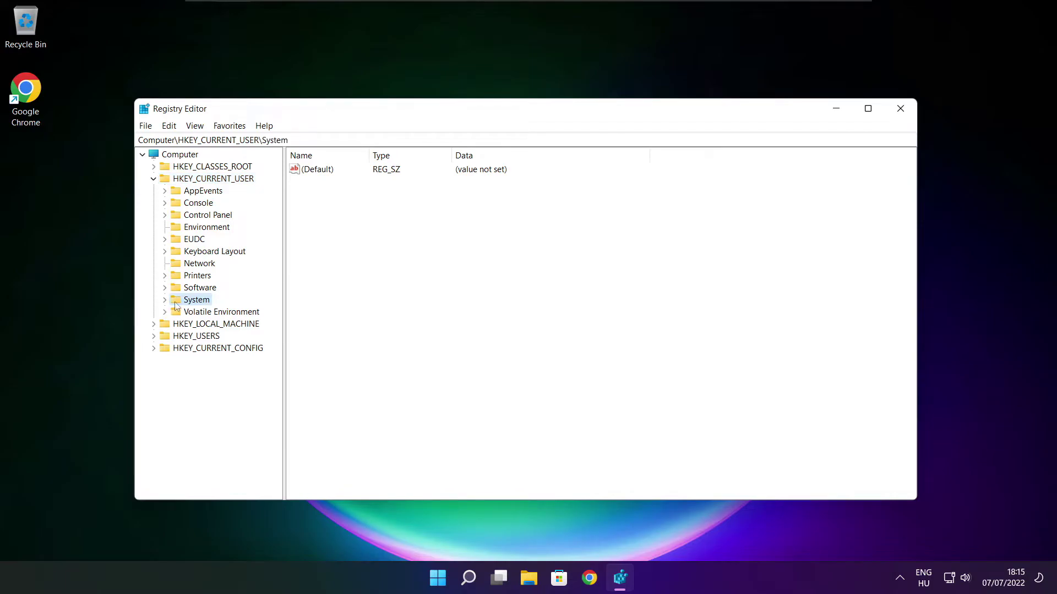
{"action": "left_click", "coordinate": [165, 300]}
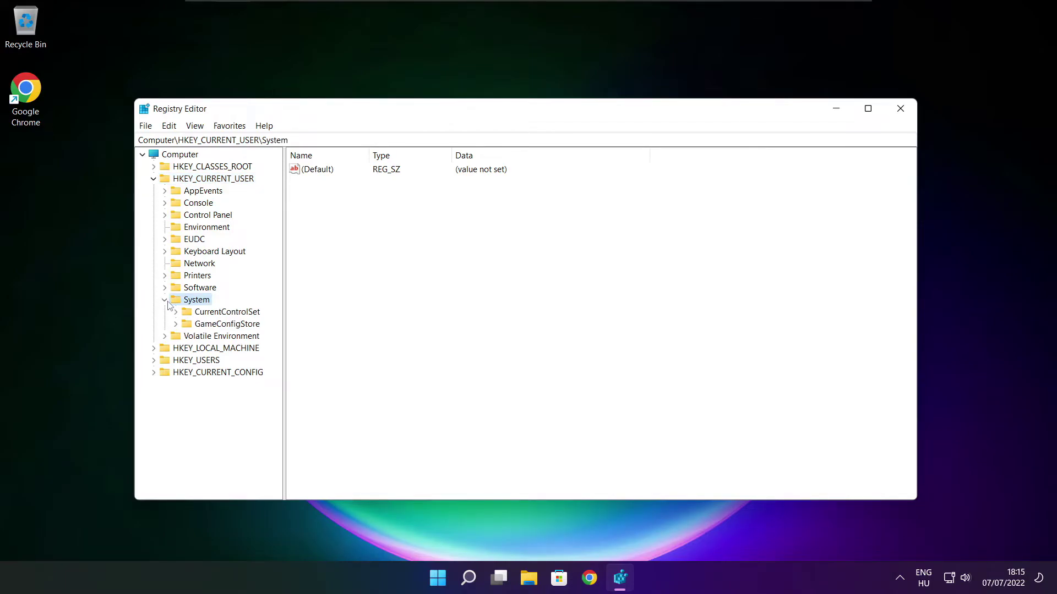
{"action": "left_click", "coordinate": [205, 324]}
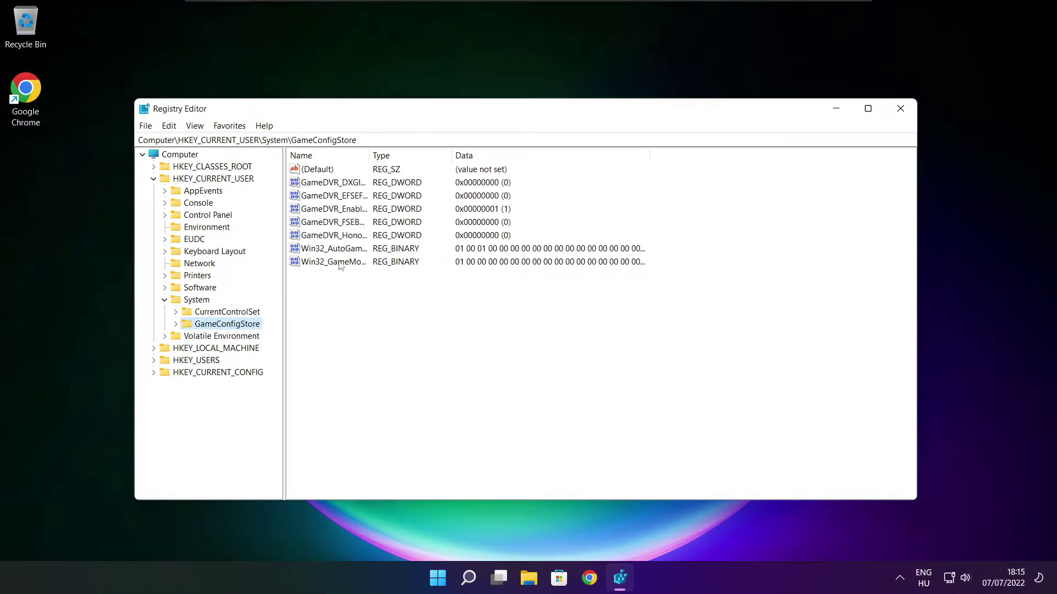
Set GameDVR_Enabled's value data to 0 and collapse the HKEY_CURRENT_USER branch.
{"action": "left_click_drag", "start_coordinate": [369, 155], "coordinate": [458, 153]}
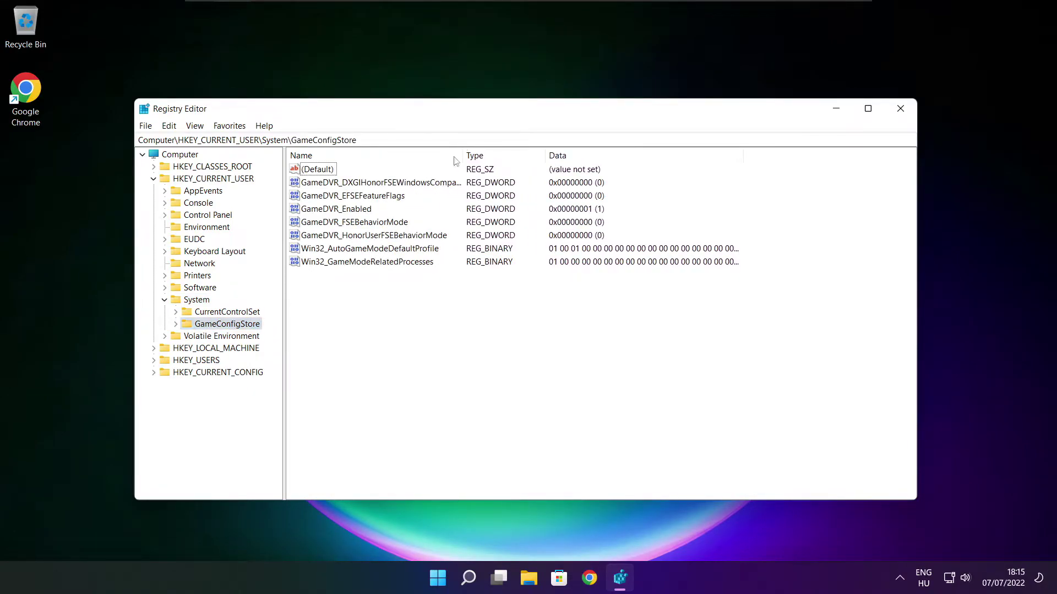
{"action": "left_click", "coordinate": [347, 211]}
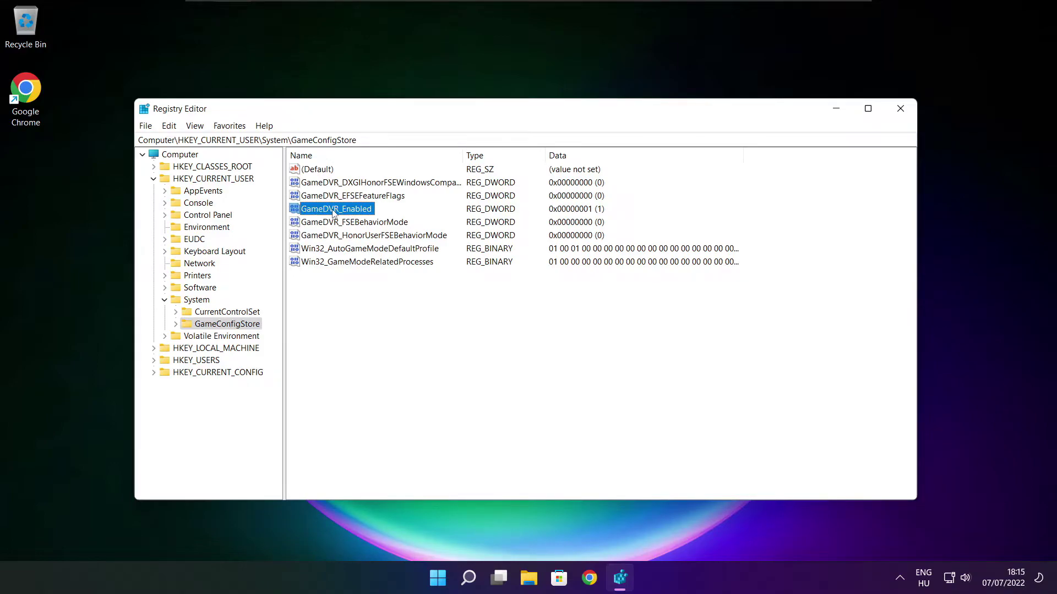
{"action": "double_click", "coordinate": [333, 213]}
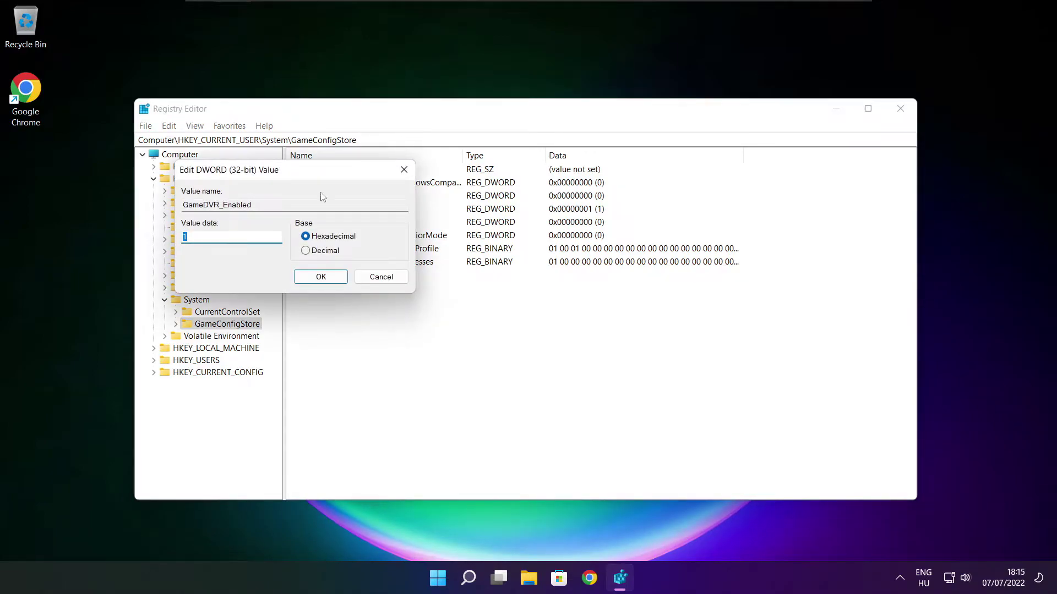
{"action": "left_click_drag", "start_coordinate": [335, 181], "coordinate": [555, 218]}
{"action": "type", "text": "1"}
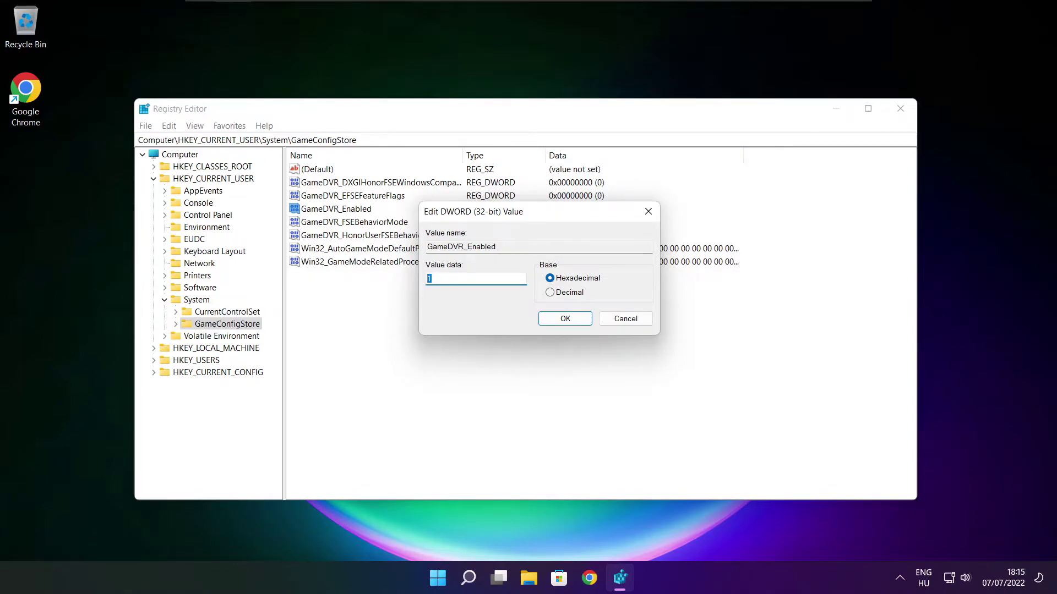
{"action": "type", "text": "0"}
{"action": "left_click", "coordinate": [566, 319]}
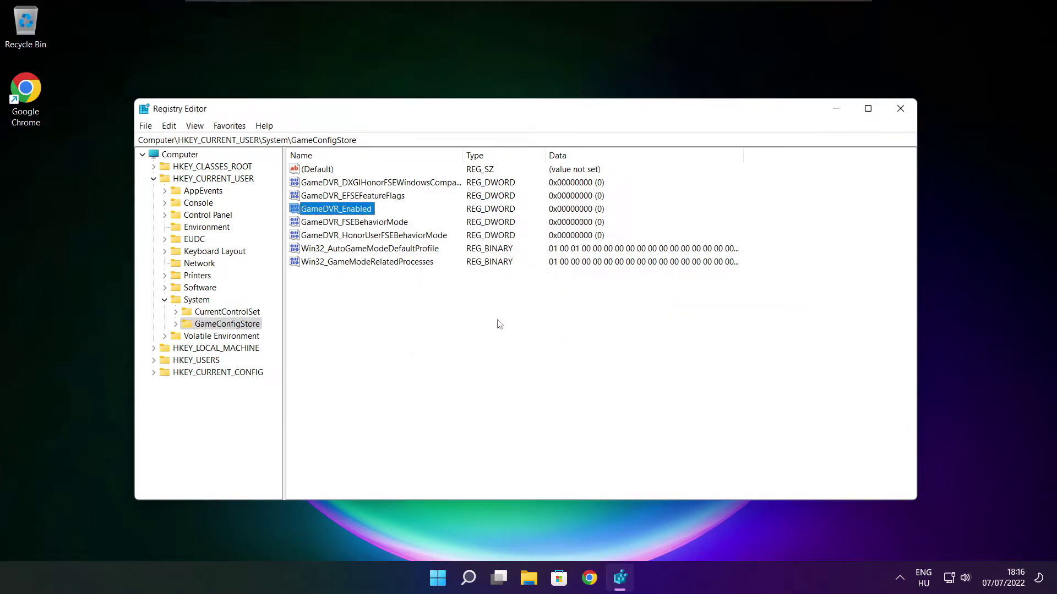
{"action": "left_click", "coordinate": [154, 179]}
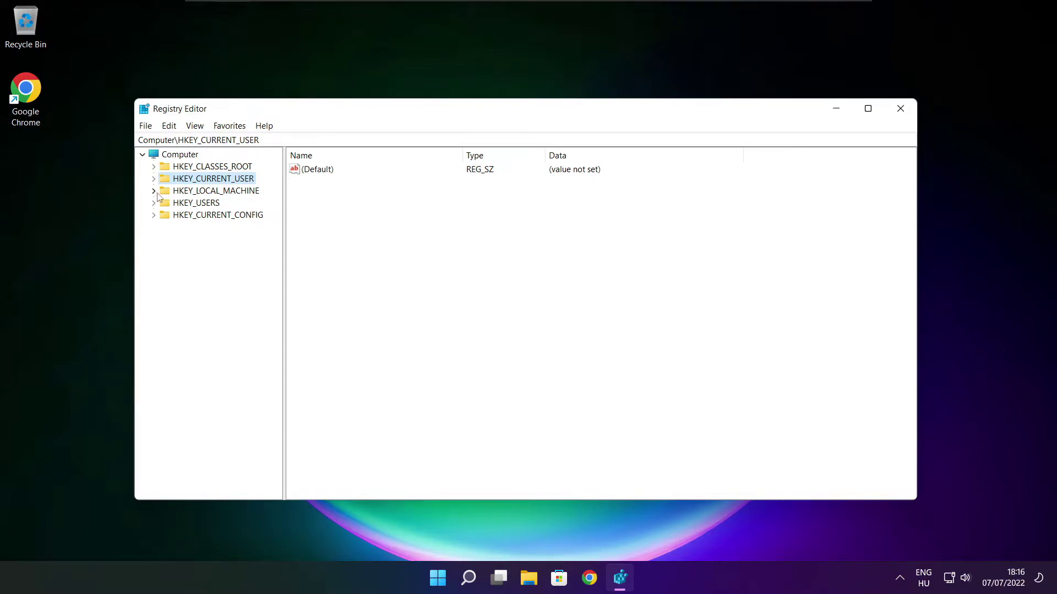
Expand HKEY_LOCAL_MACHINE\SOFTWARE\Microsoft in the registry tree.
{"action": "left_click", "coordinate": [186, 192]}
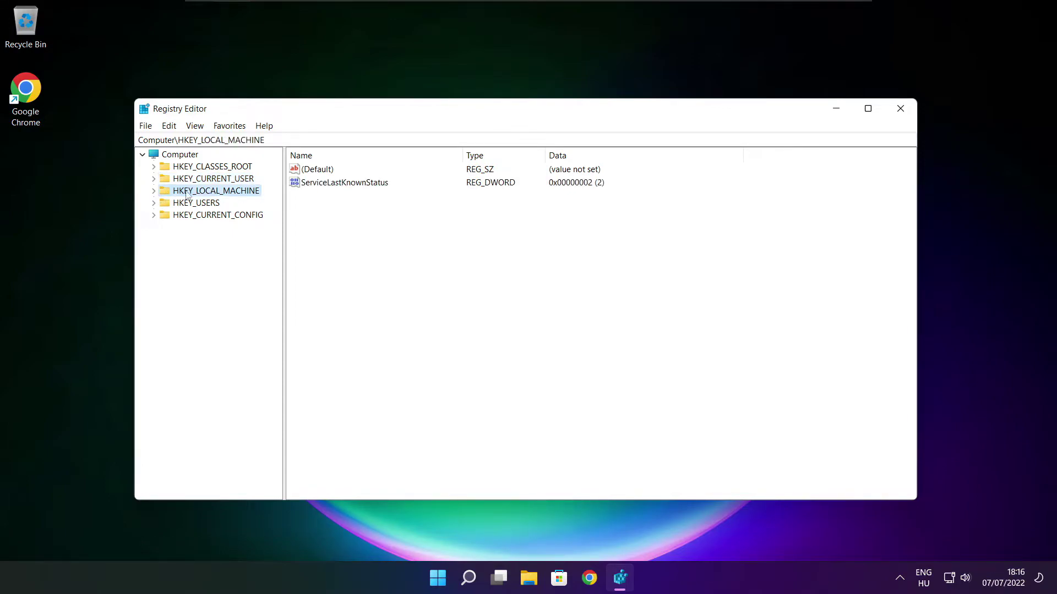
{"action": "left_click", "coordinate": [153, 191]}
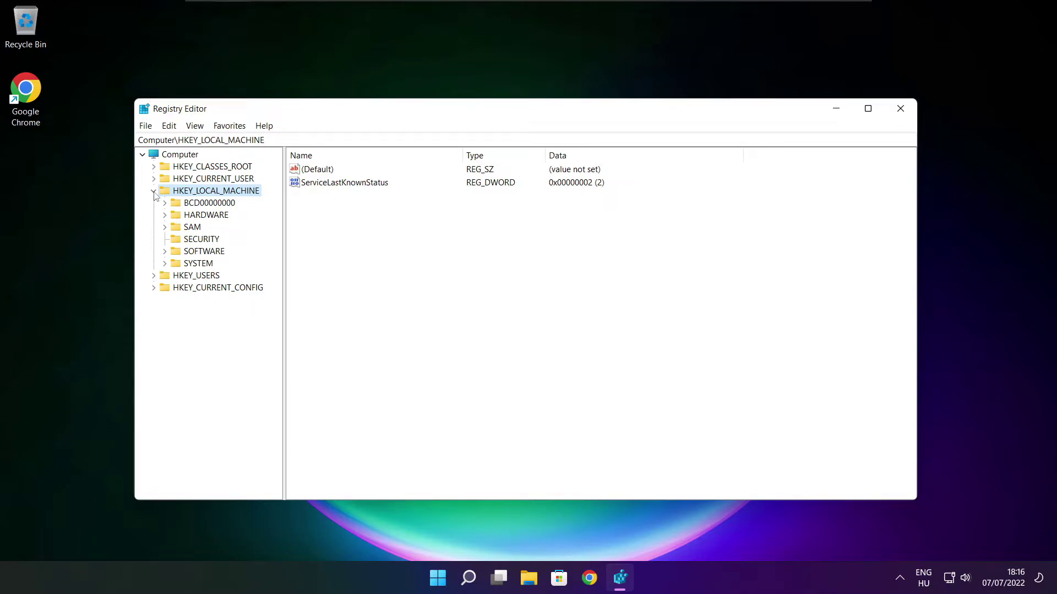
{"action": "left_click", "coordinate": [177, 254]}
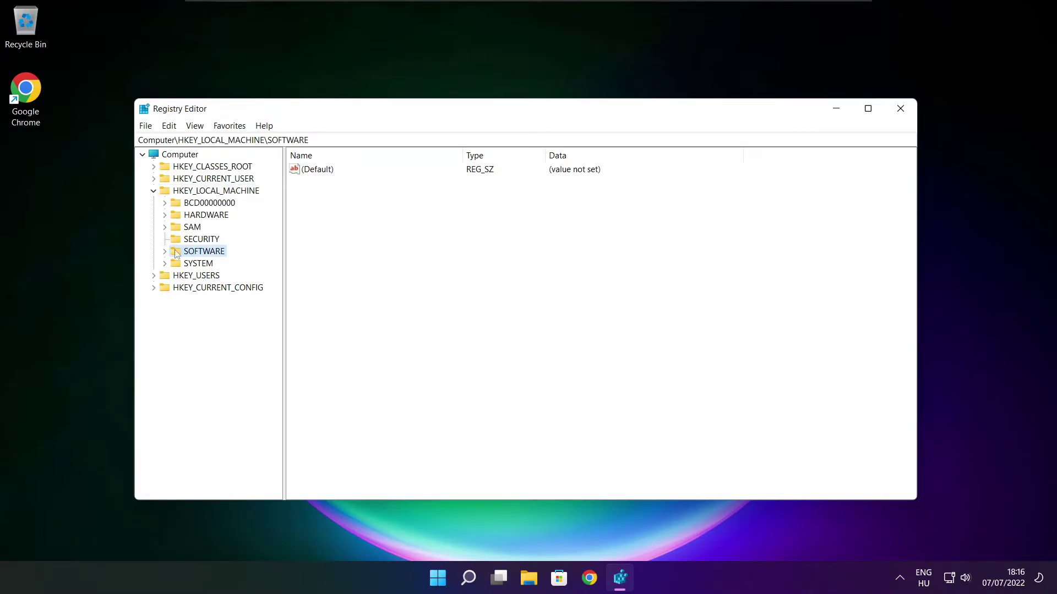
{"action": "left_click", "coordinate": [164, 252]}
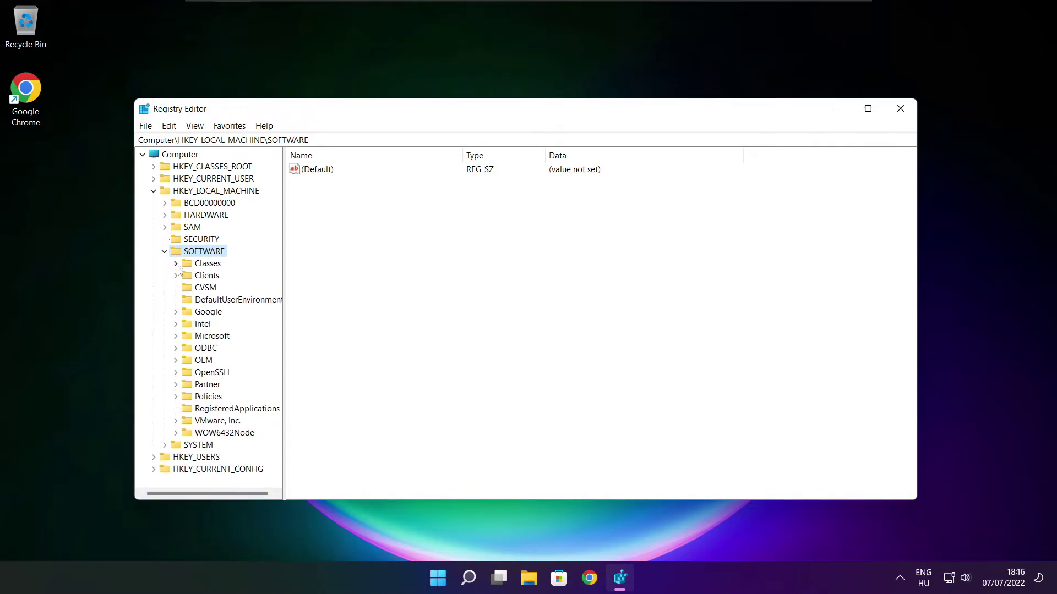
{"action": "left_click", "coordinate": [198, 338]}
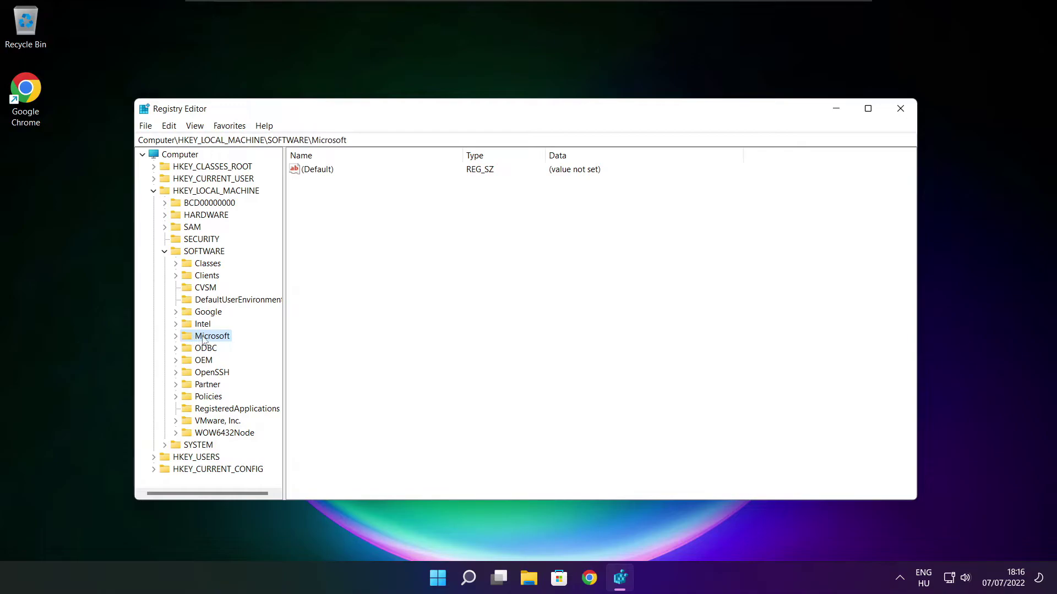
{"action": "left_click", "coordinate": [176, 337]}
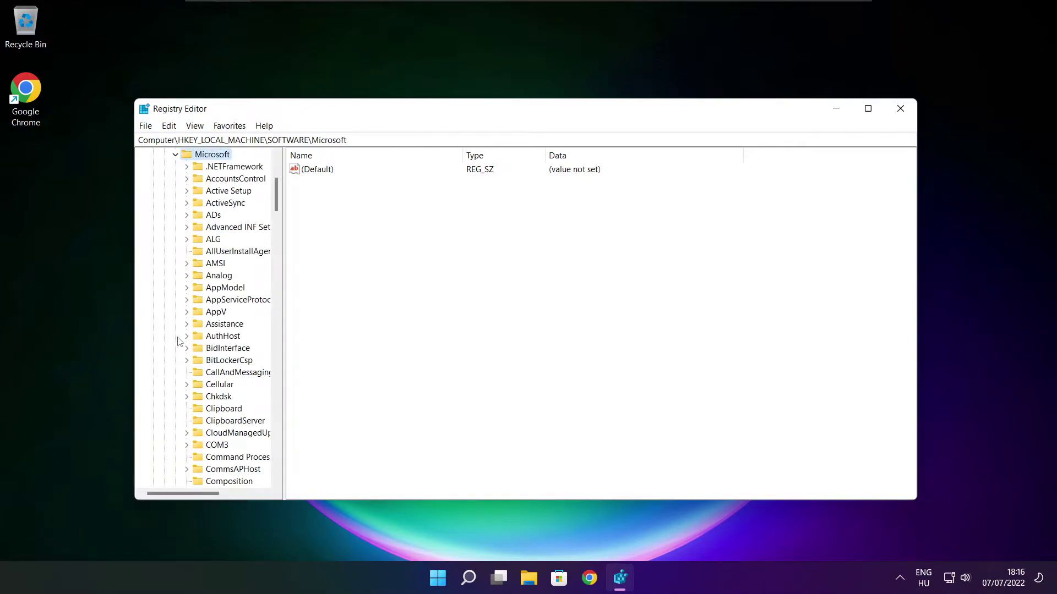
{"action": "scroll", "coordinate": [209, 333], "scroll_direction": "down", "scroll_amount": 20}
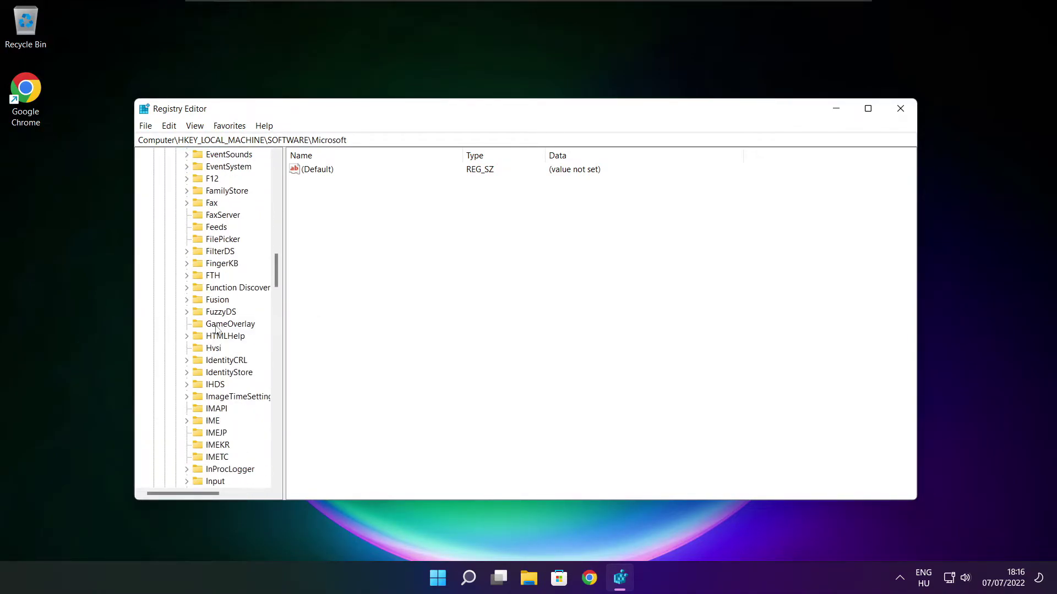
{"action": "scroll", "coordinate": [216, 329], "scroll_direction": "down", "scroll_amount": 20}
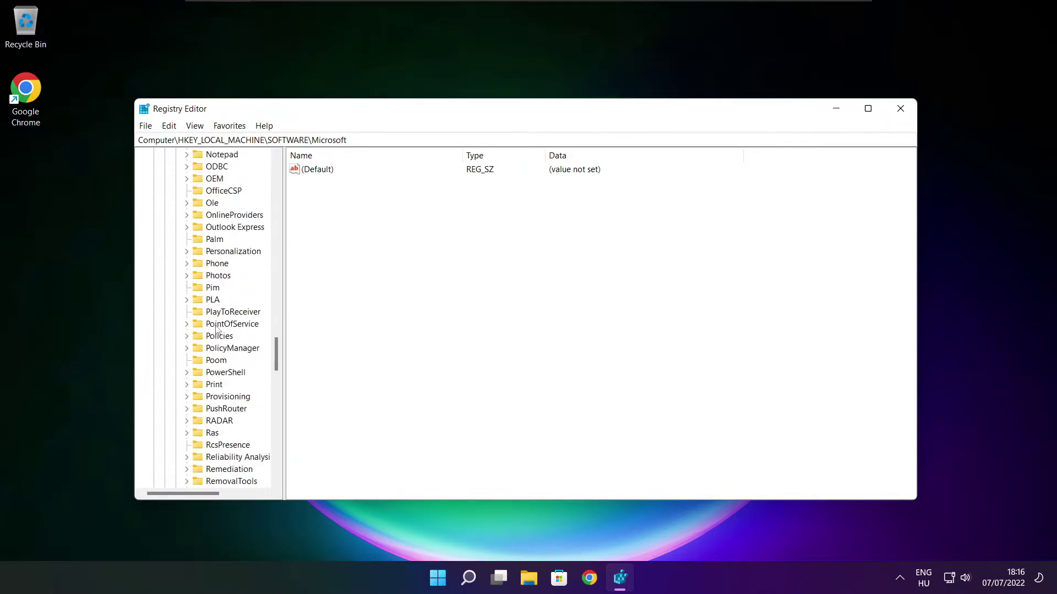
{"action": "scroll", "coordinate": [216, 329], "scroll_direction": "down", "scroll_amount": 1}
{"action": "scroll", "coordinate": [218, 325], "scroll_direction": "up", "scroll_amount": 1}
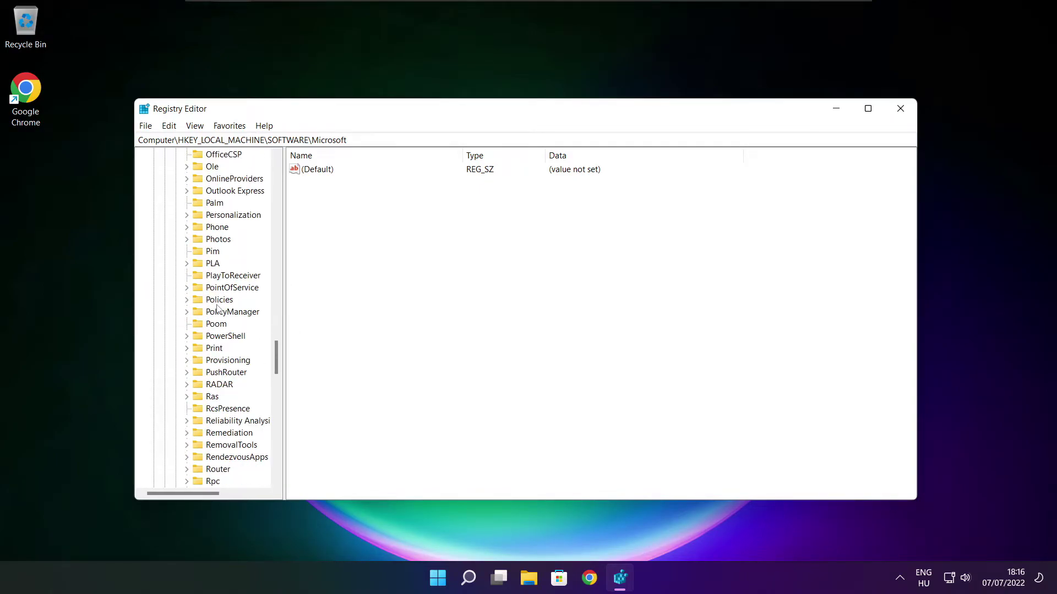
Expand PolicyManager\default\ApplicationManagement and widen the tree pane to read the AllowGameDVR key.
{"action": "left_click", "coordinate": [205, 313]}
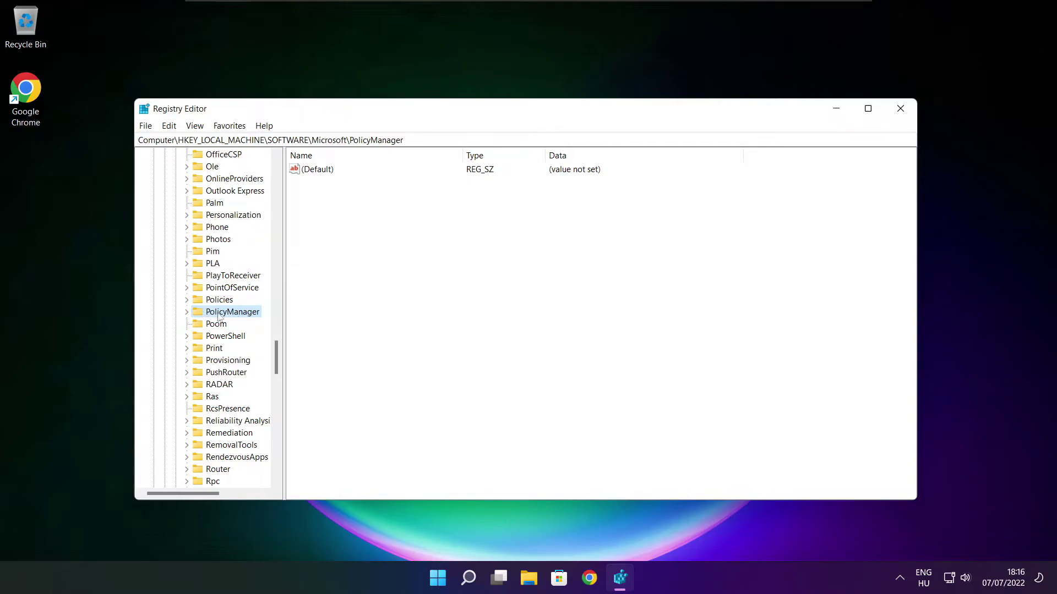
{"action": "left_click", "coordinate": [186, 313]}
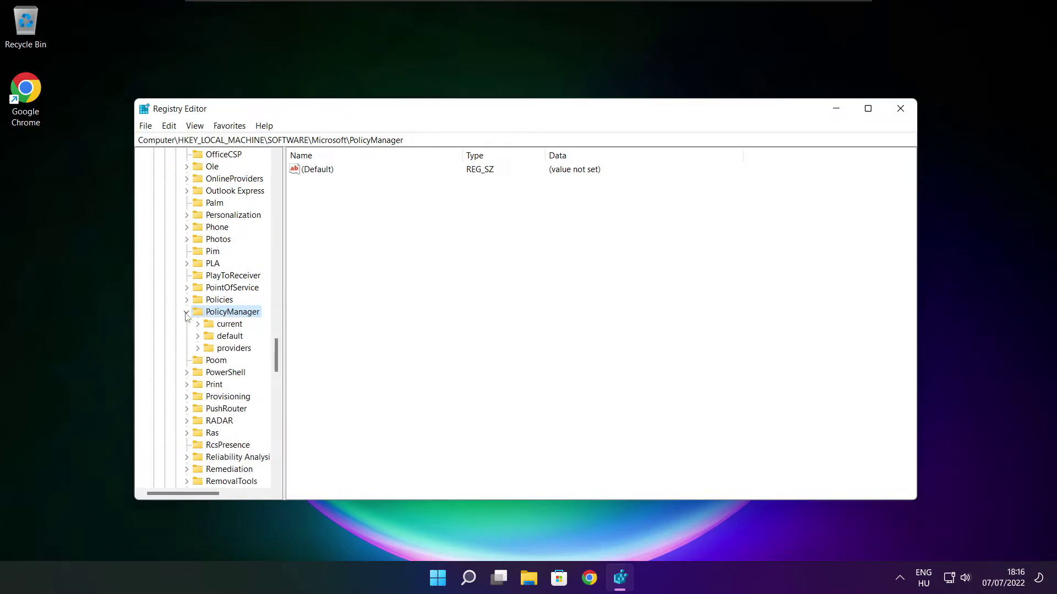
{"action": "left_click", "coordinate": [230, 338]}
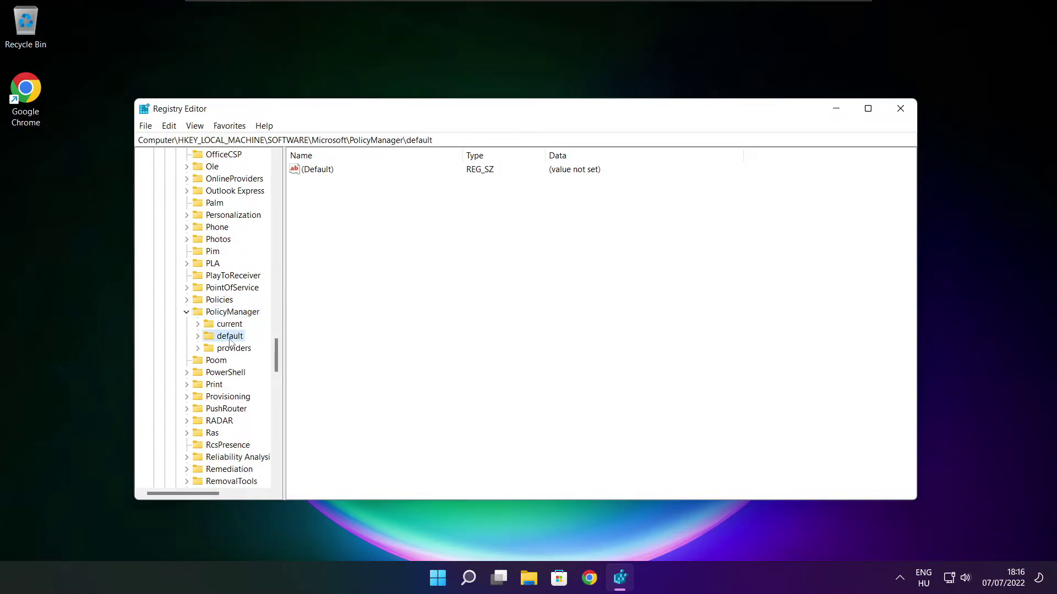
{"action": "left_click", "coordinate": [198, 338]}
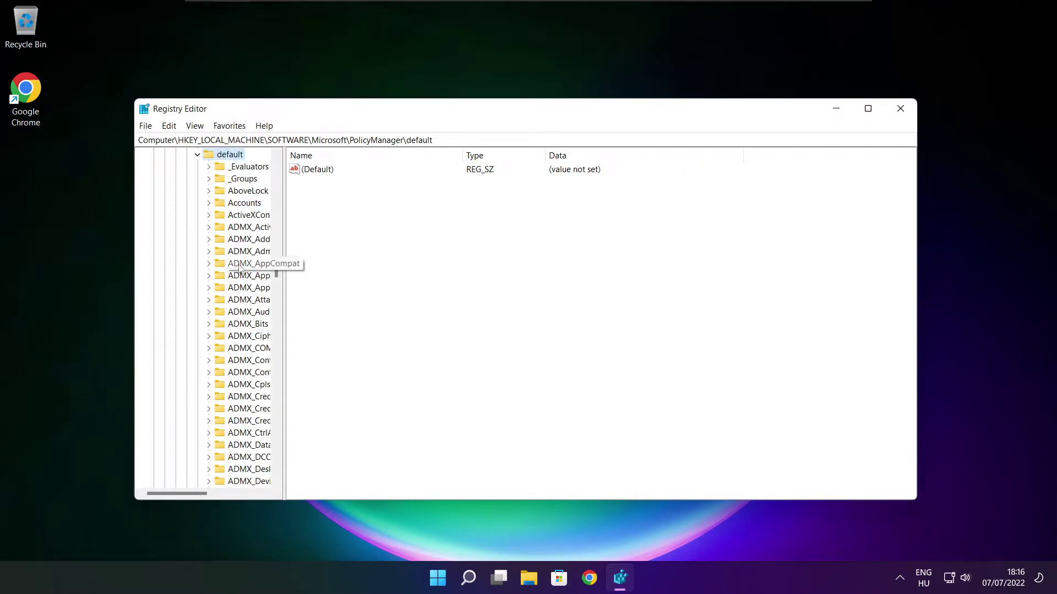
{"action": "scroll", "coordinate": [245, 242], "scroll_direction": "down", "scroll_amount": 13}
{"action": "scroll", "coordinate": [244, 242], "scroll_direction": "down", "scroll_amount": 20}
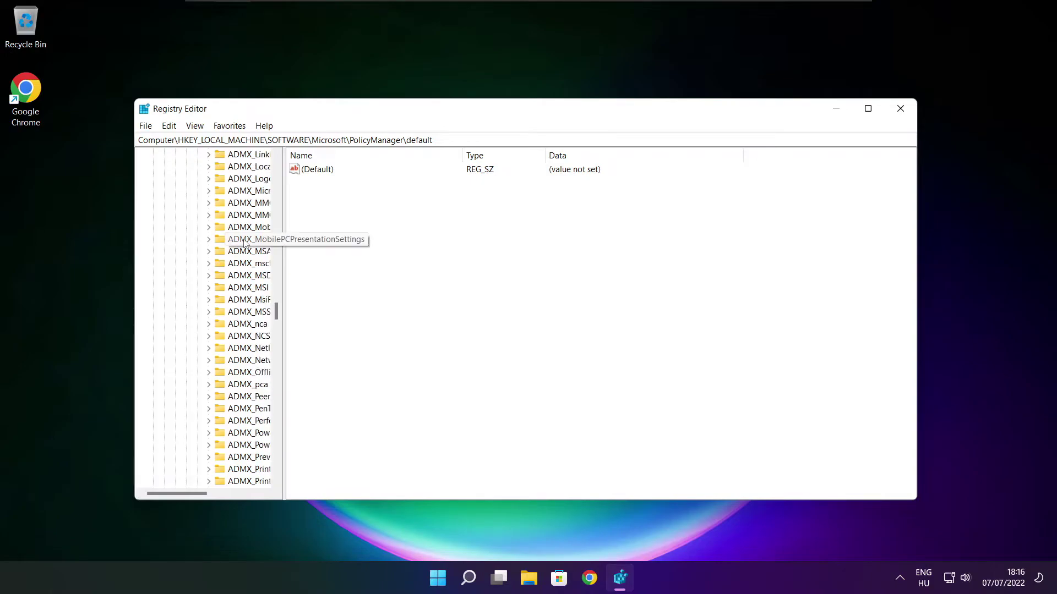
{"action": "left_click_drag", "start_coordinate": [283, 238], "coordinate": [348, 238]}
{"action": "scroll", "coordinate": [255, 232], "scroll_direction": "up", "scroll_amount": 1}
{"action": "left_click", "coordinate": [255, 228]}
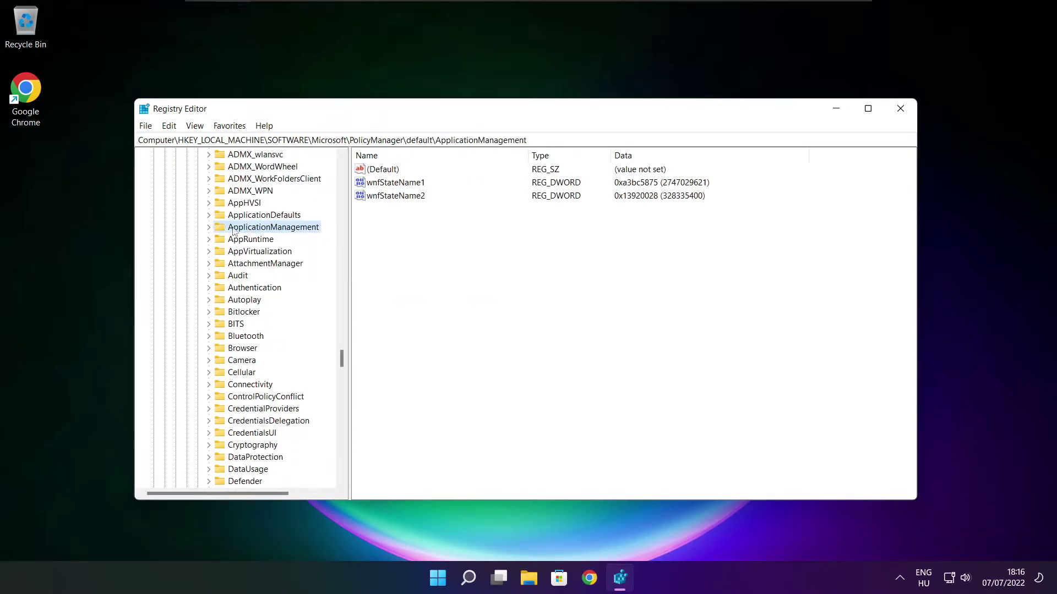
{"action": "left_click", "coordinate": [209, 228]}
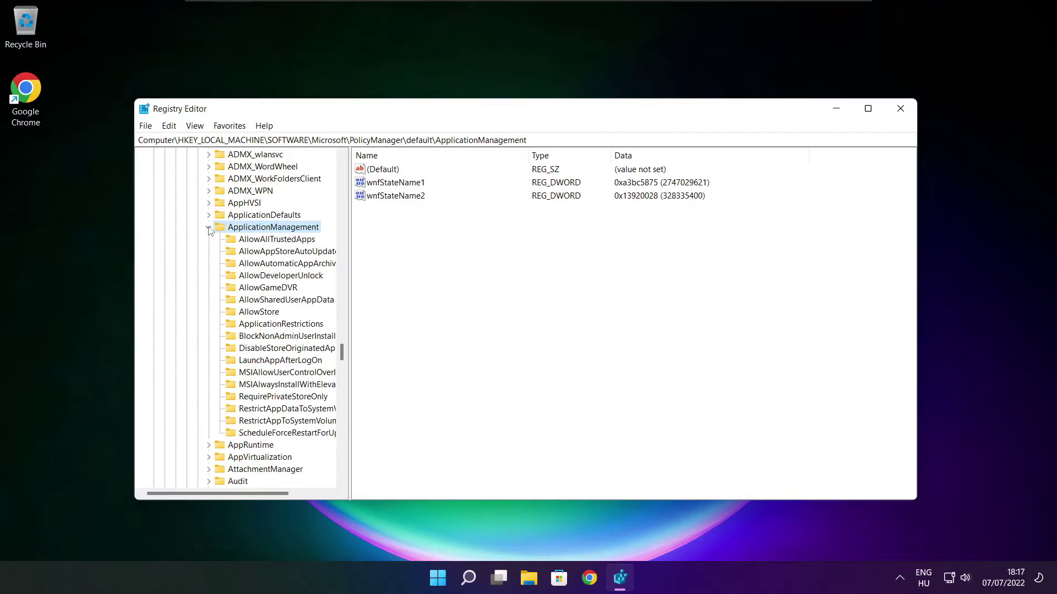
{"action": "left_click_drag", "start_coordinate": [350, 280], "coordinate": [362, 280]}
Change the AllowGameDVR 'value' DWORD data from 1 to 0, then close Registry Editor.
{"action": "left_click", "coordinate": [263, 289]}
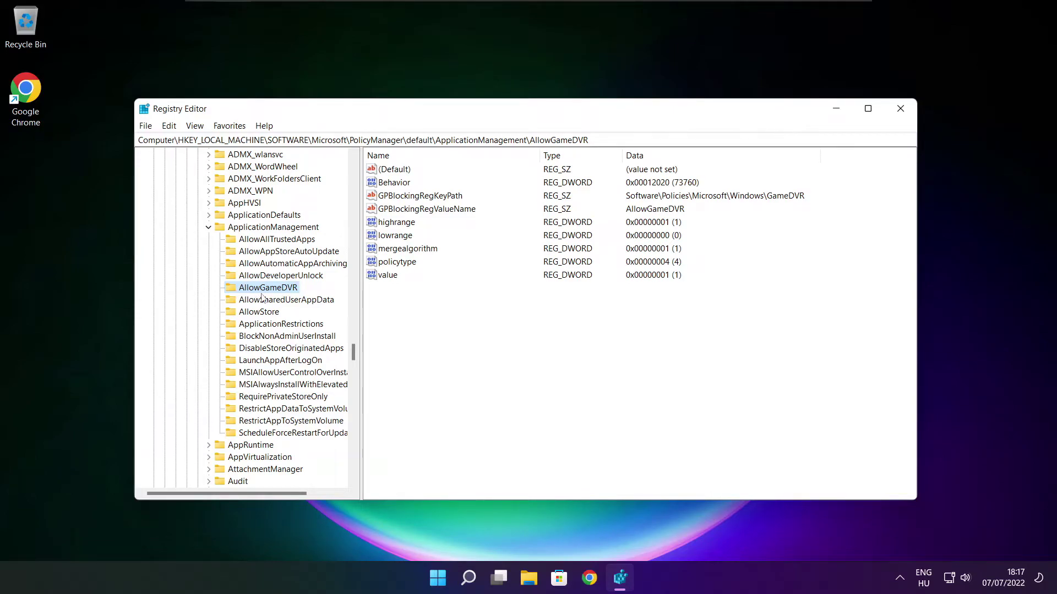
{"action": "left_click", "coordinate": [387, 278]}
{"action": "double_click", "coordinate": [393, 277]}
{"action": "left_click_drag", "start_coordinate": [288, 175], "coordinate": [536, 220]}
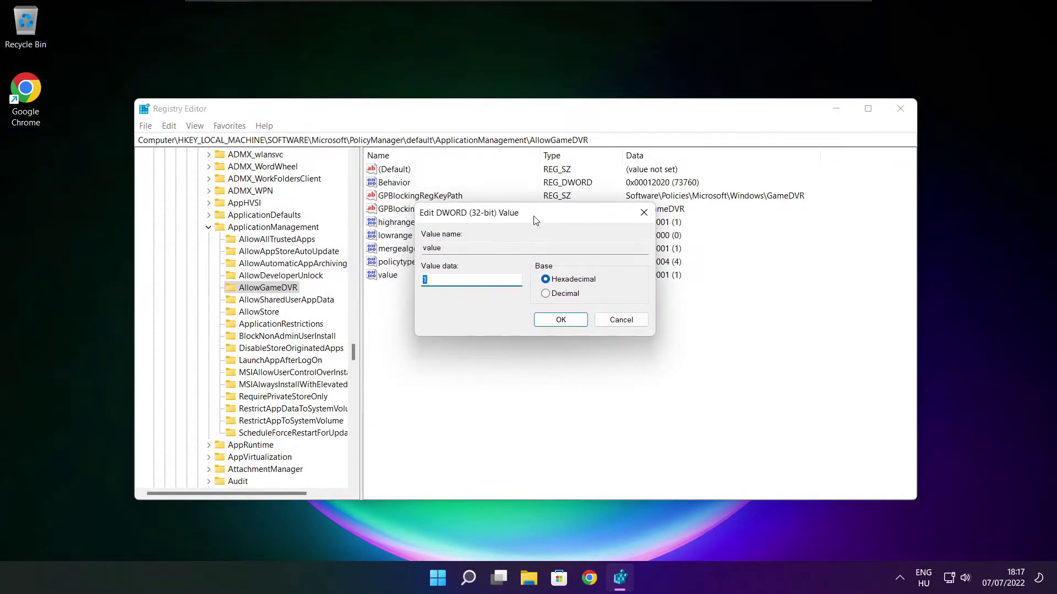
{"action": "type", "text": "0"}
{"action": "left_click", "coordinate": [560, 322]}
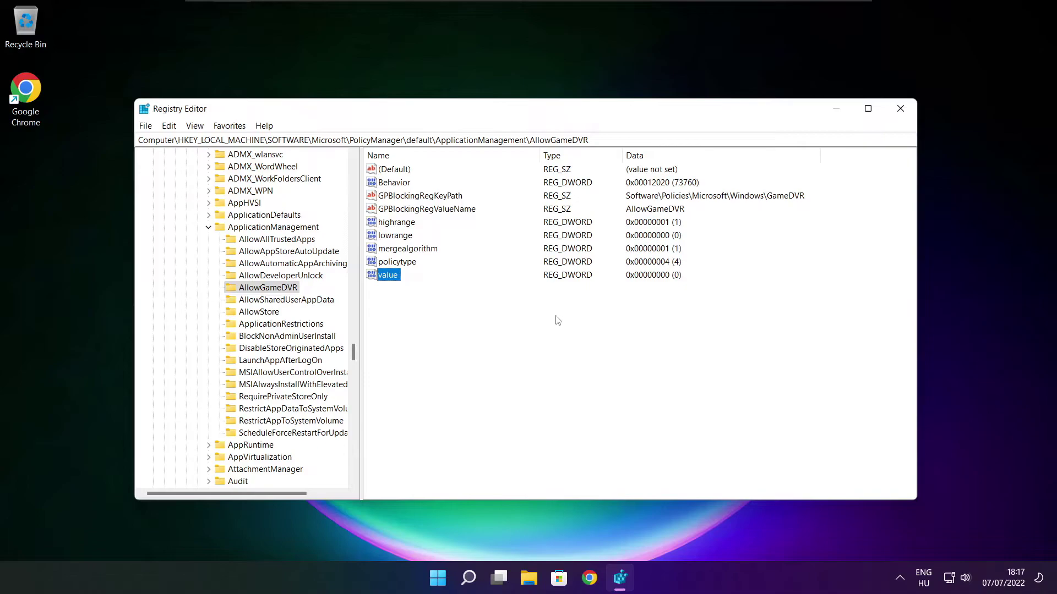
{"action": "left_click", "coordinate": [902, 110]}
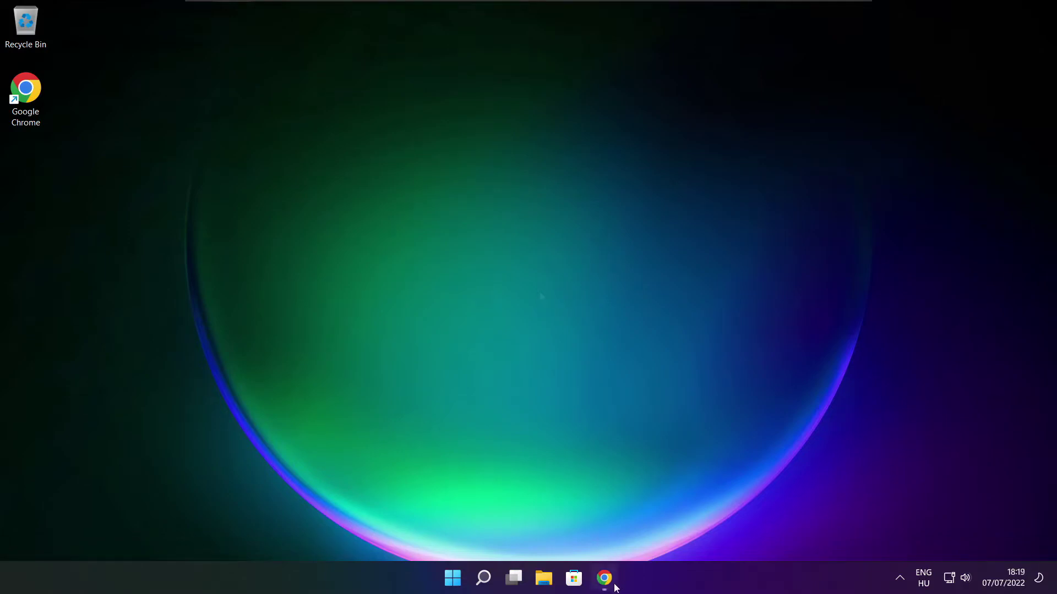
Restore Chrome and review the DirectX End-User Runtime Web Installer page and its URL.
{"action": "mouse_move", "coordinate": [604, 580]}
{"action": "left_click", "coordinate": [526, 456]}
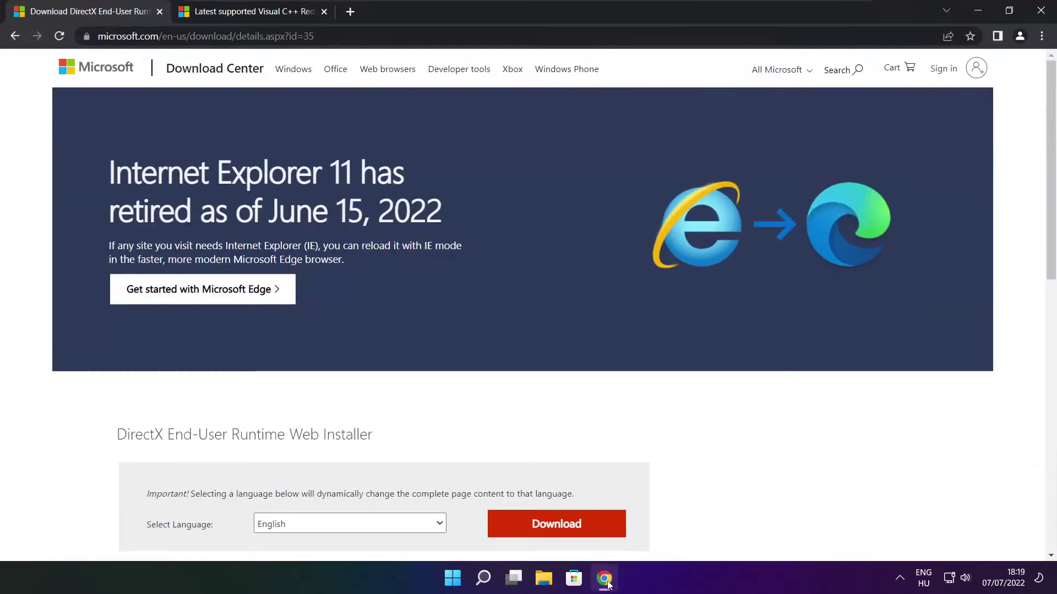
{"action": "left_click", "coordinate": [231, 35]}
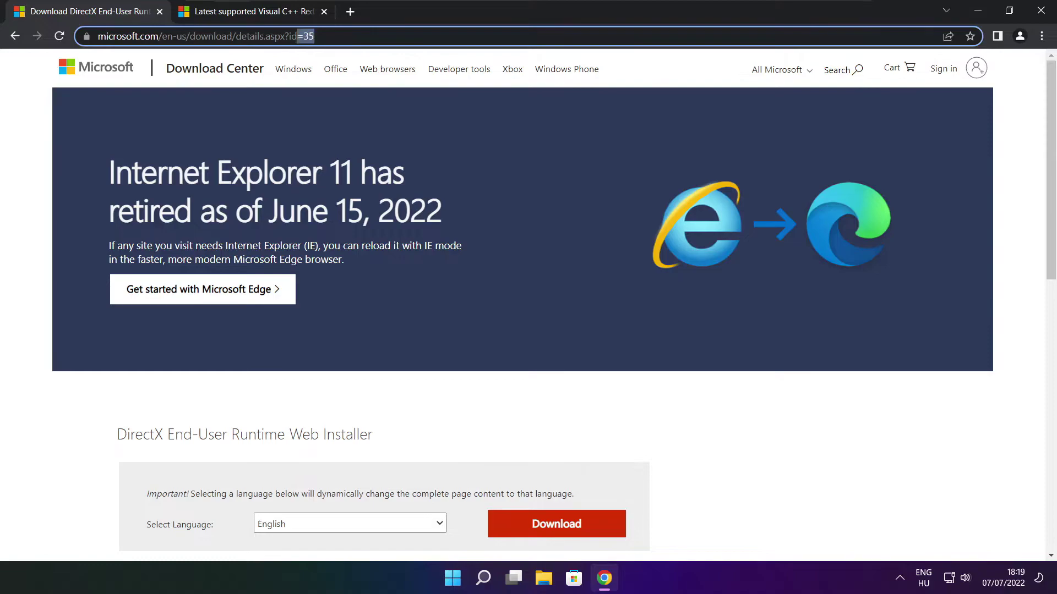
{"action": "key", "text": "End"}
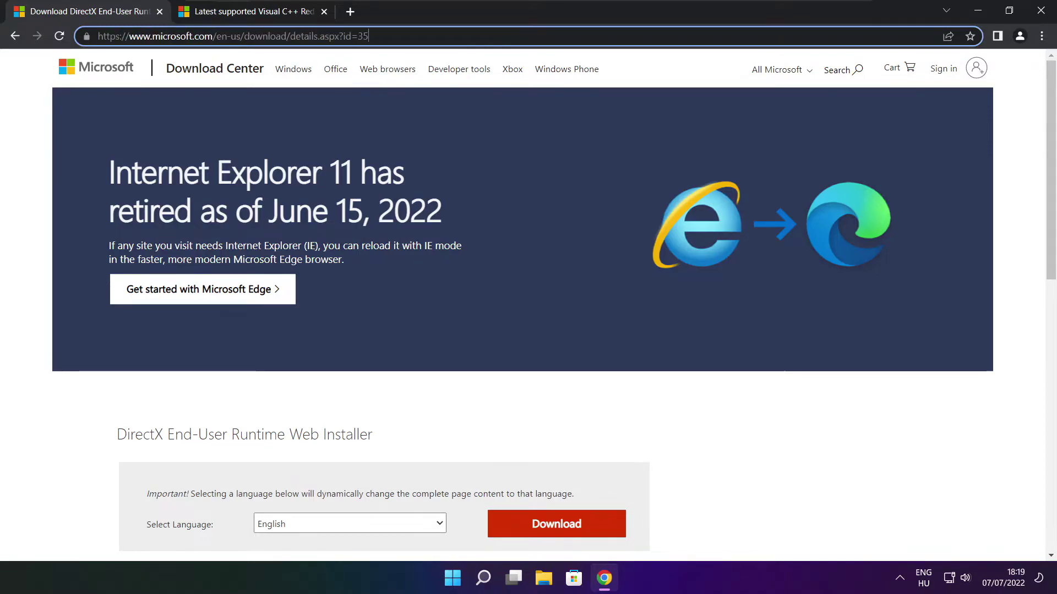
{"action": "left_click", "coordinate": [380, 398]}
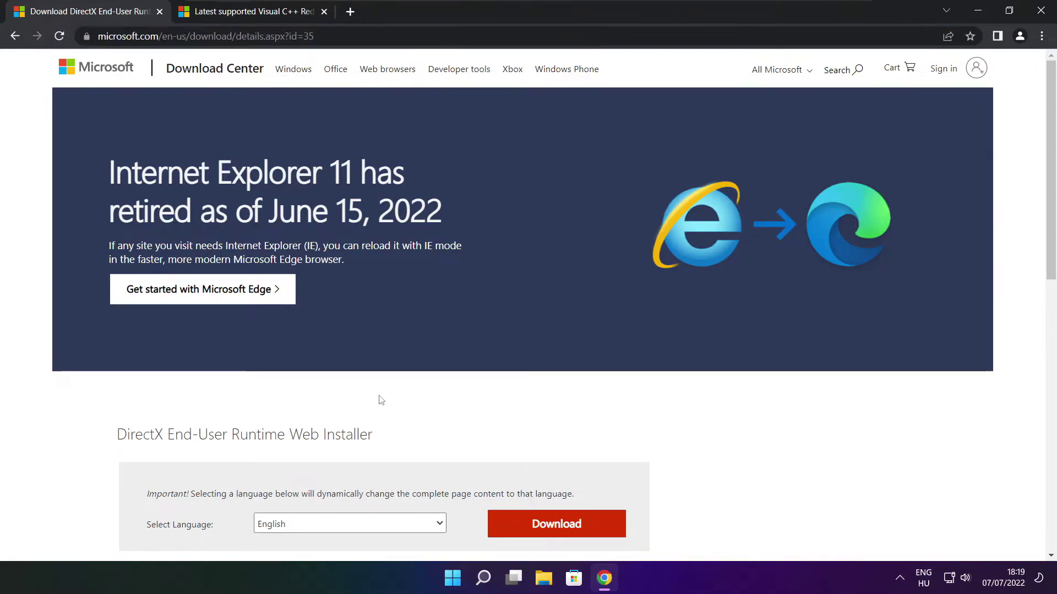
{"action": "scroll", "coordinate": [1041, 158], "scroll_direction": "down", "scroll_amount": 4}
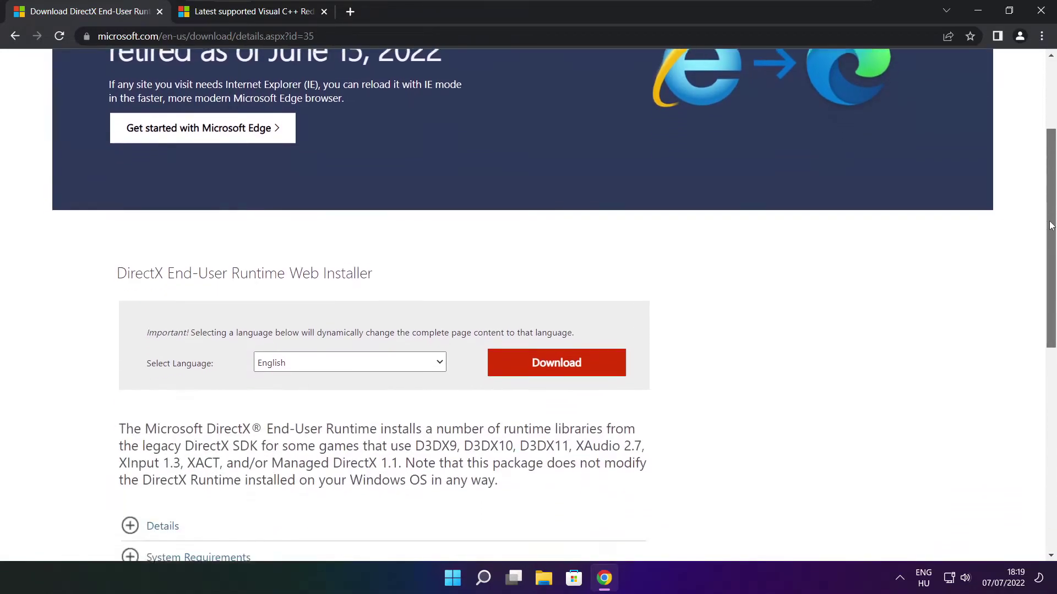
{"action": "left_click_drag", "start_coordinate": [392, 228], "coordinate": [88, 231]}
{"action": "left_click", "coordinate": [398, 229]}
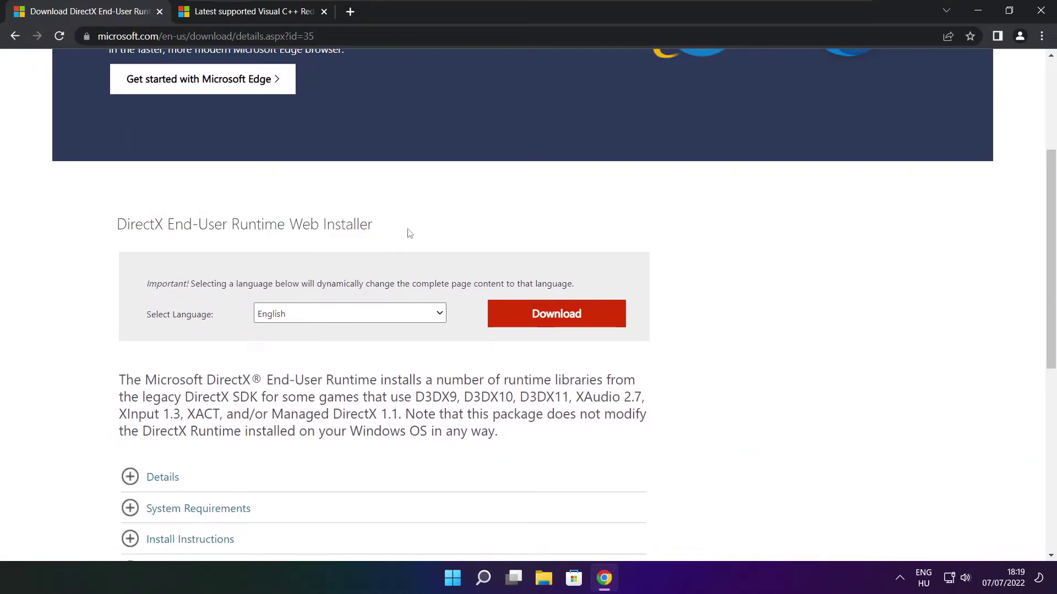
Download dxwebsetup.exe and launch it from the download shelf.
{"action": "left_click", "coordinate": [560, 315]}
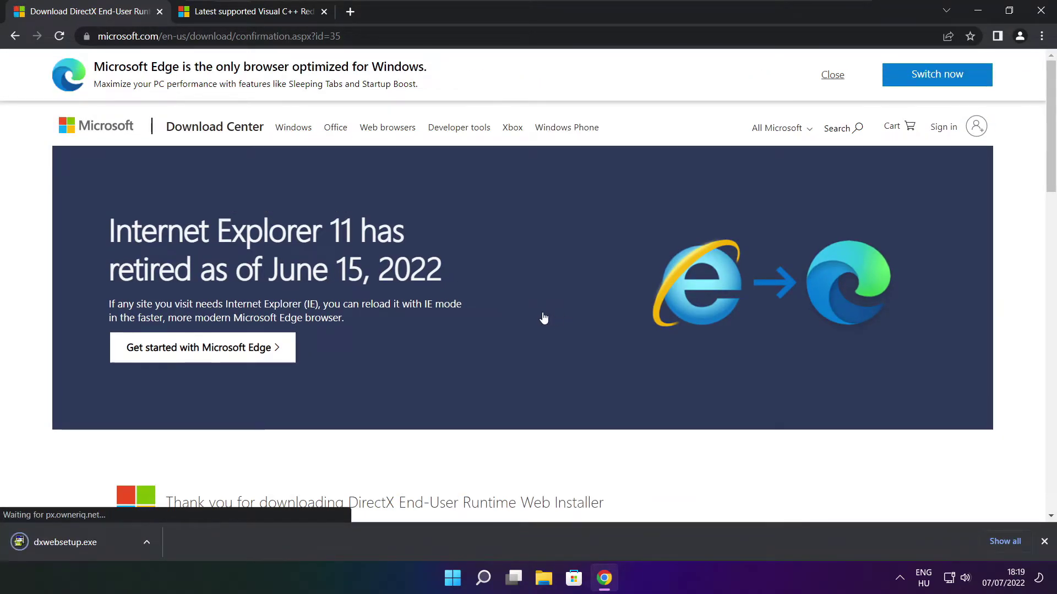
{"action": "left_click", "coordinate": [111, 544]}
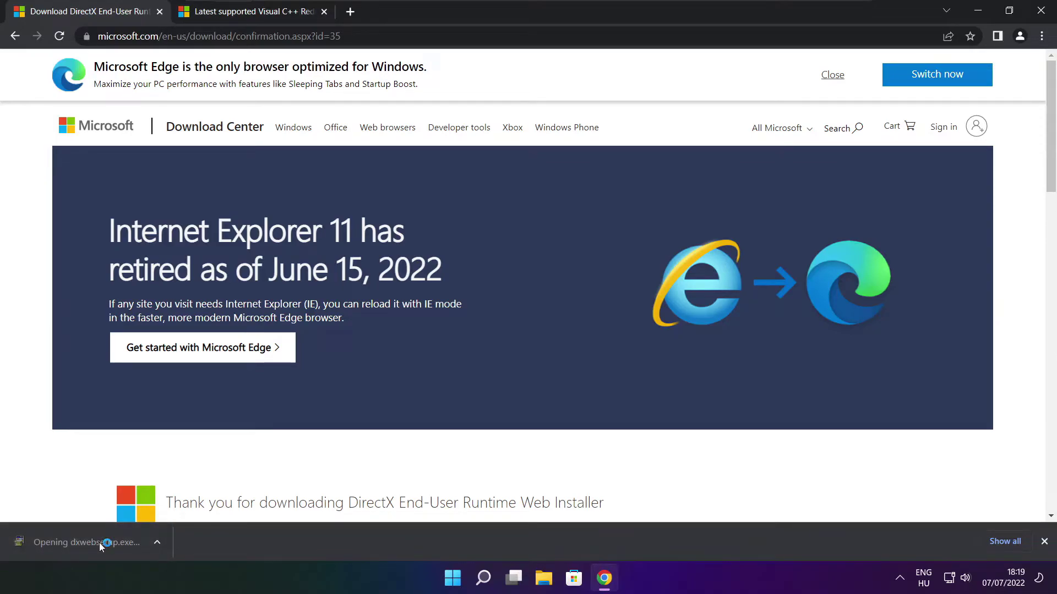
{"action": "left_click_drag", "start_coordinate": [258, 93], "coordinate": [503, 160]}
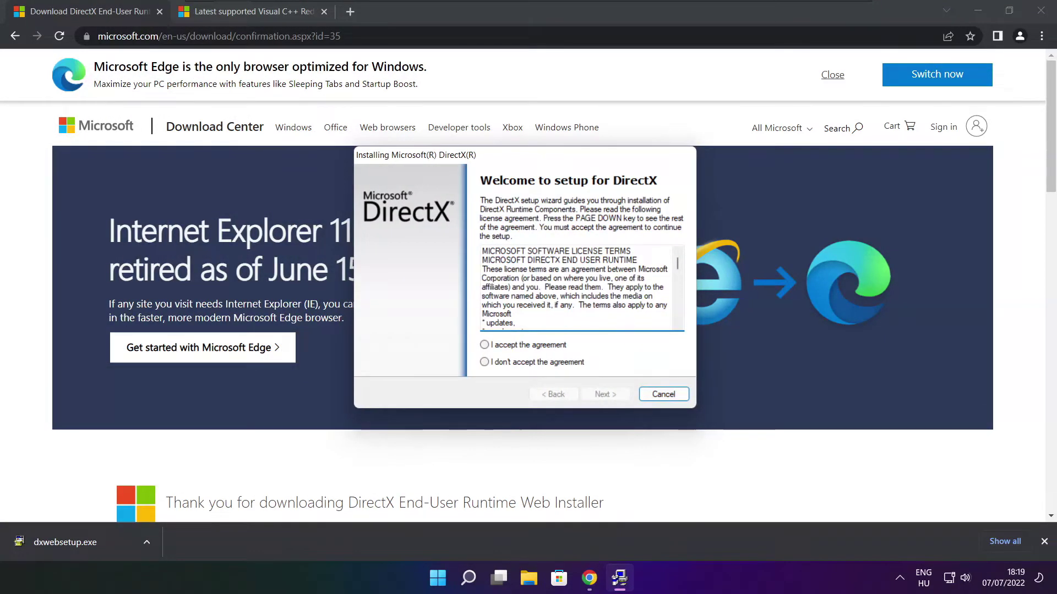
Accept the DirectX Setup licence agreement and continue.
{"action": "left_click_drag", "start_coordinate": [677, 262], "coordinate": [676, 314]}
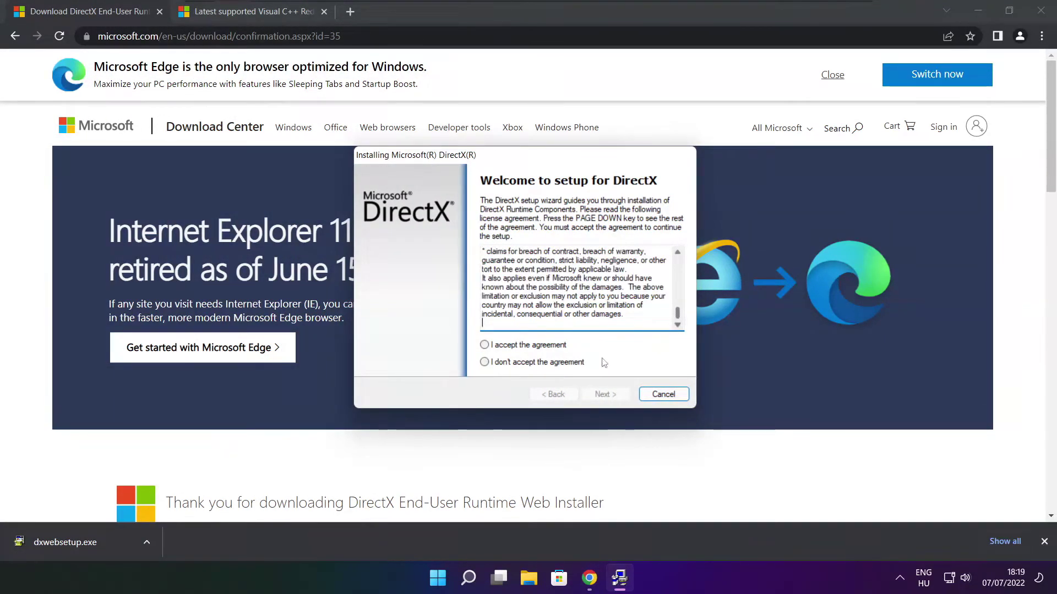
{"action": "left_click", "coordinate": [506, 347]}
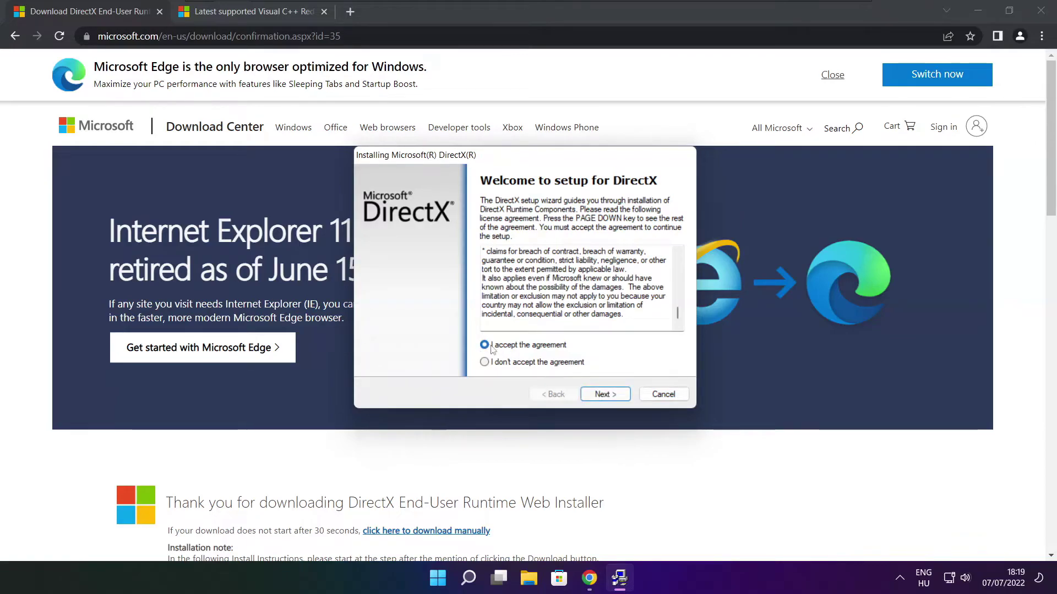
{"action": "left_click", "coordinate": [607, 394]}
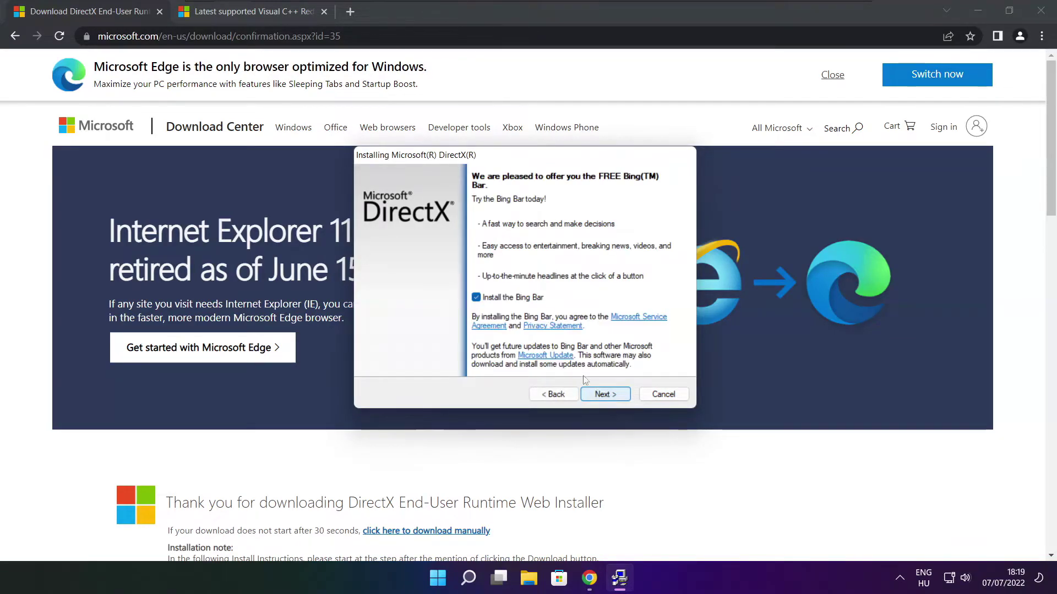
Untick 'Install the Bing Bar', install the runtime components, and finish setup.
{"action": "left_click", "coordinate": [476, 298]}
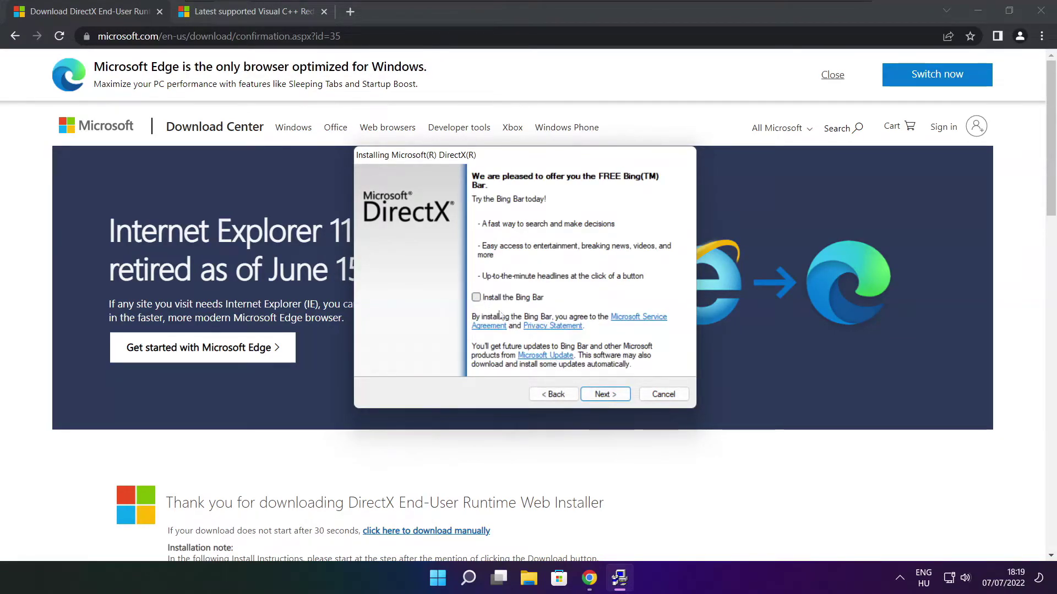
{"action": "left_click", "coordinate": [615, 399]}
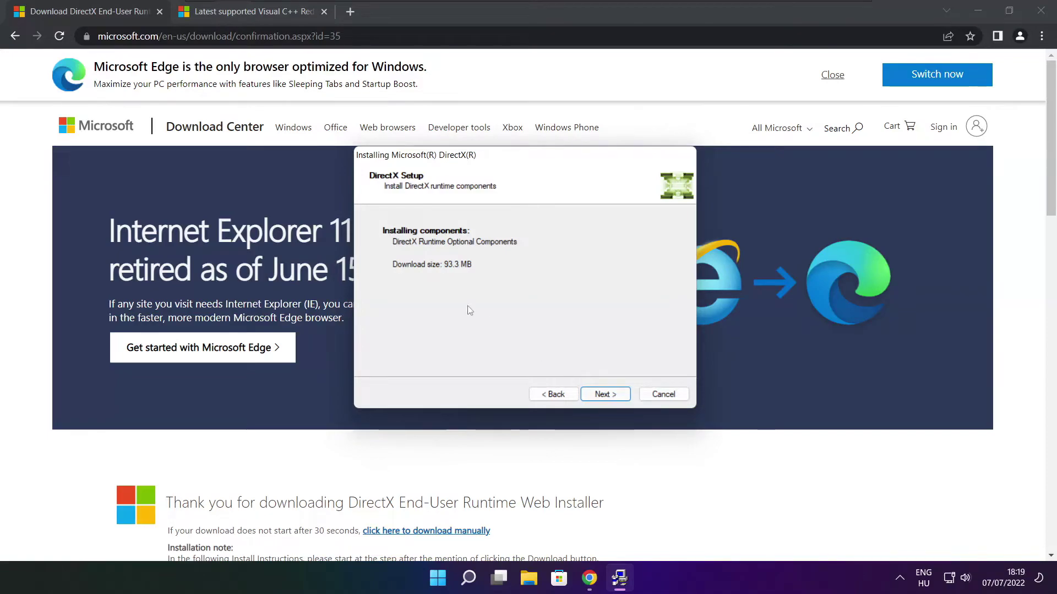
{"action": "left_click", "coordinate": [600, 396]}
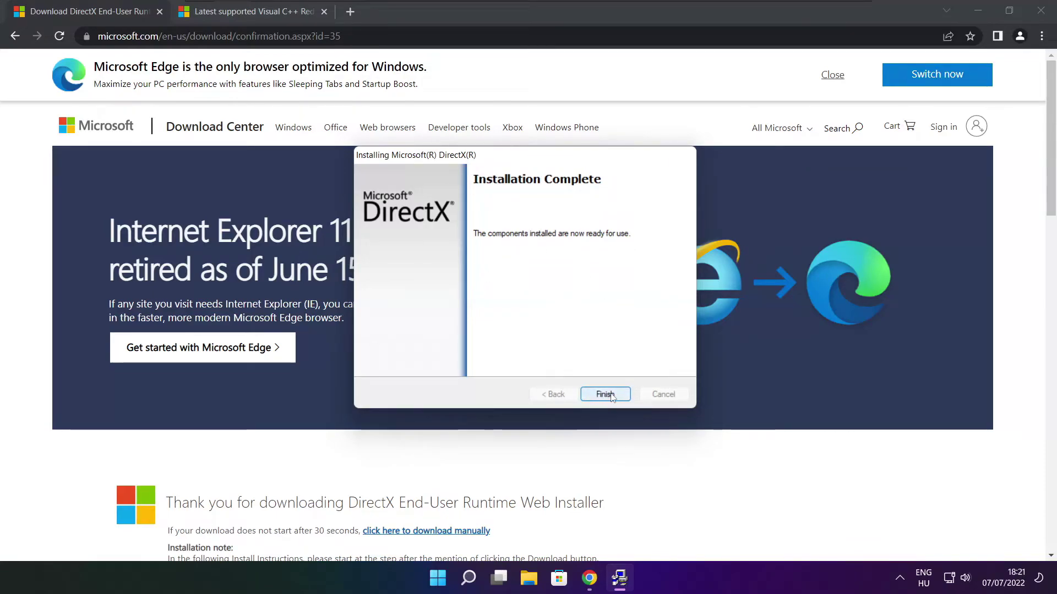
{"action": "left_click", "coordinate": [606, 395]}
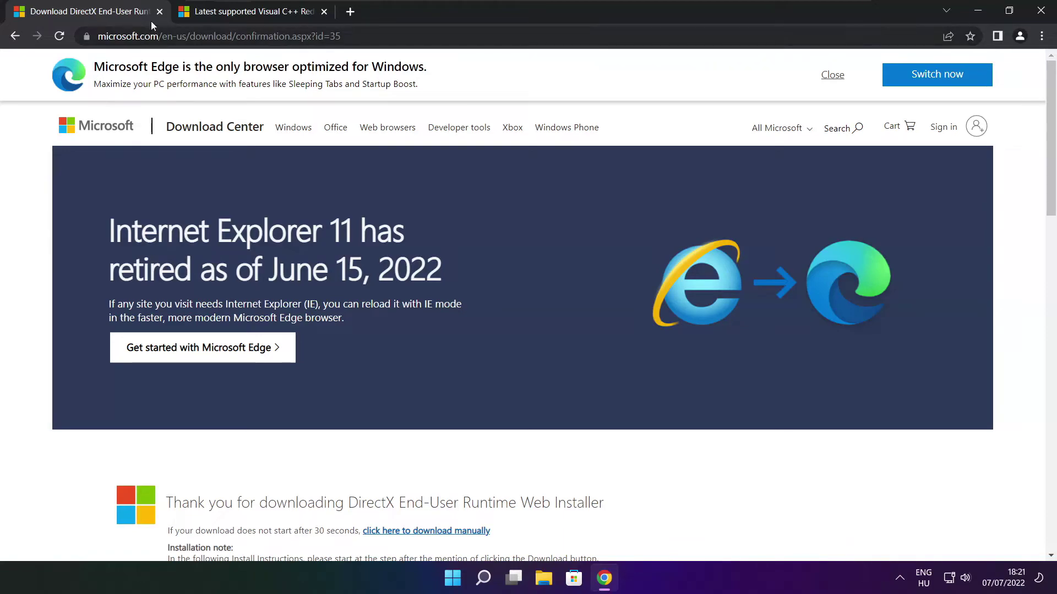